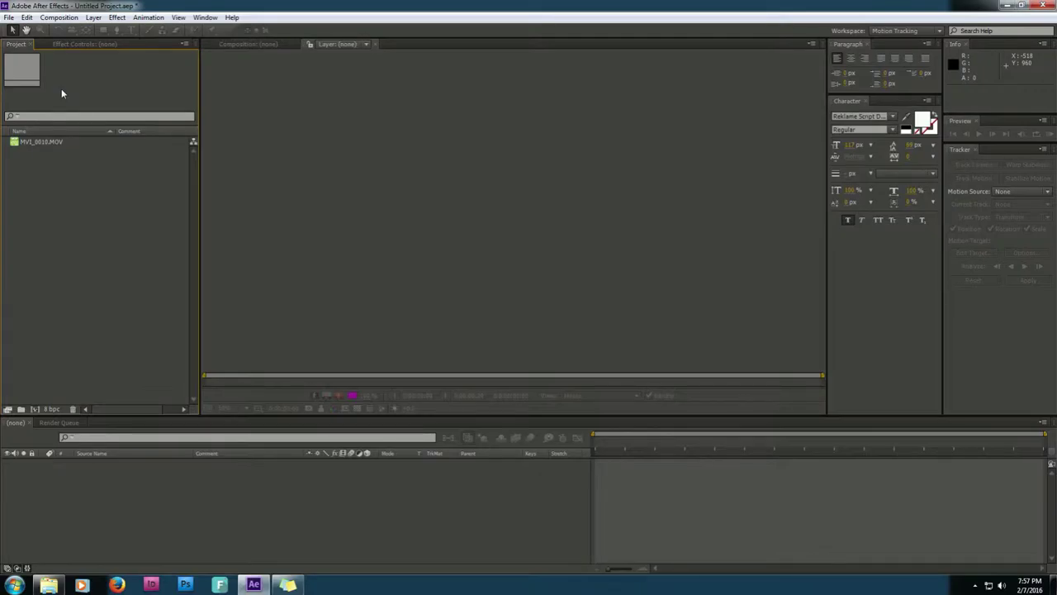
Create a 1280×720, 29.97 fps HDV/HDTV 720 composition named Tracking from MVI_0010.MOV
left_click(41, 142)
left_click(62, 18)
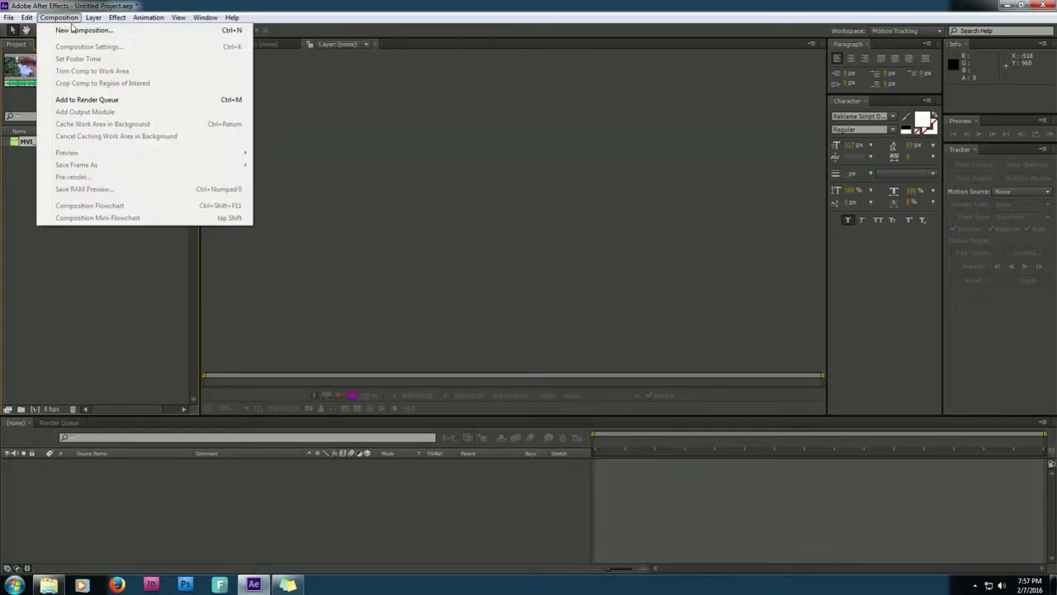
left_click(72, 33)
type("Tracking")
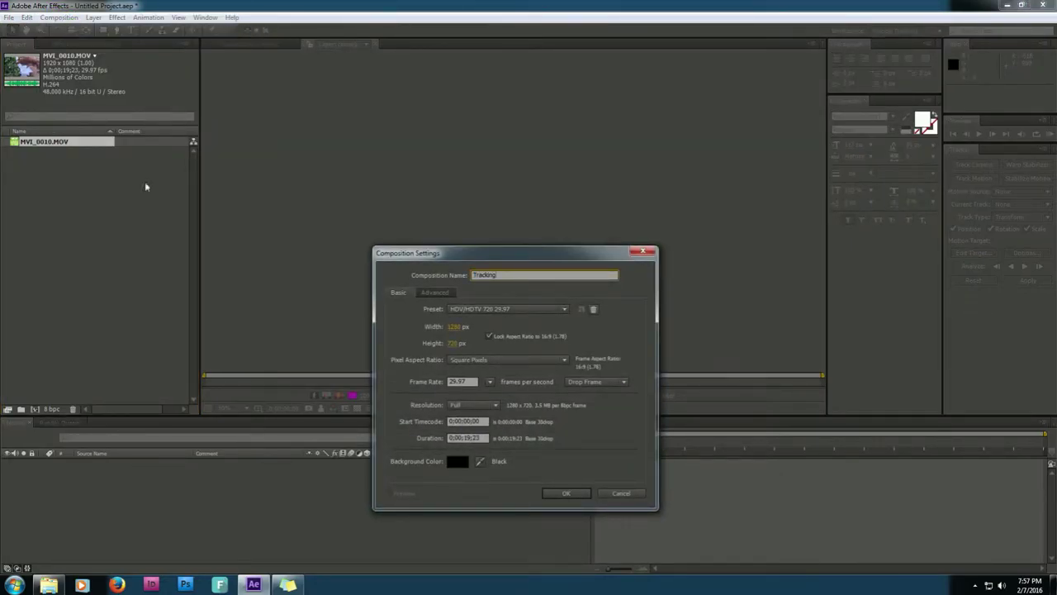
left_click(569, 493)
left_click(45, 142)
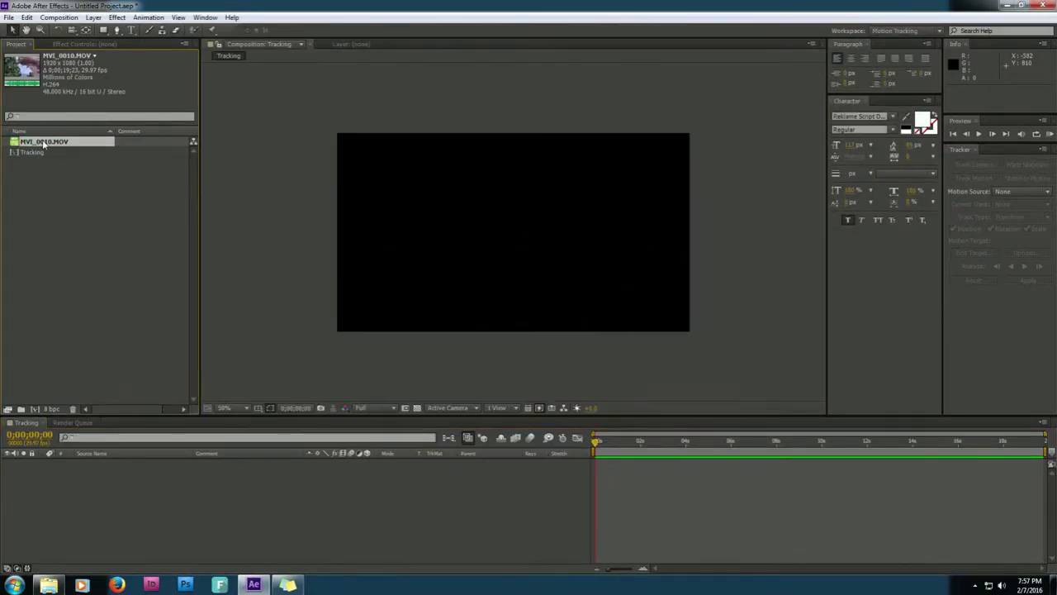
Drop MVI_0010.MOV into the Tracking composition timeline
left_click_drag(45, 142, 39, 479)
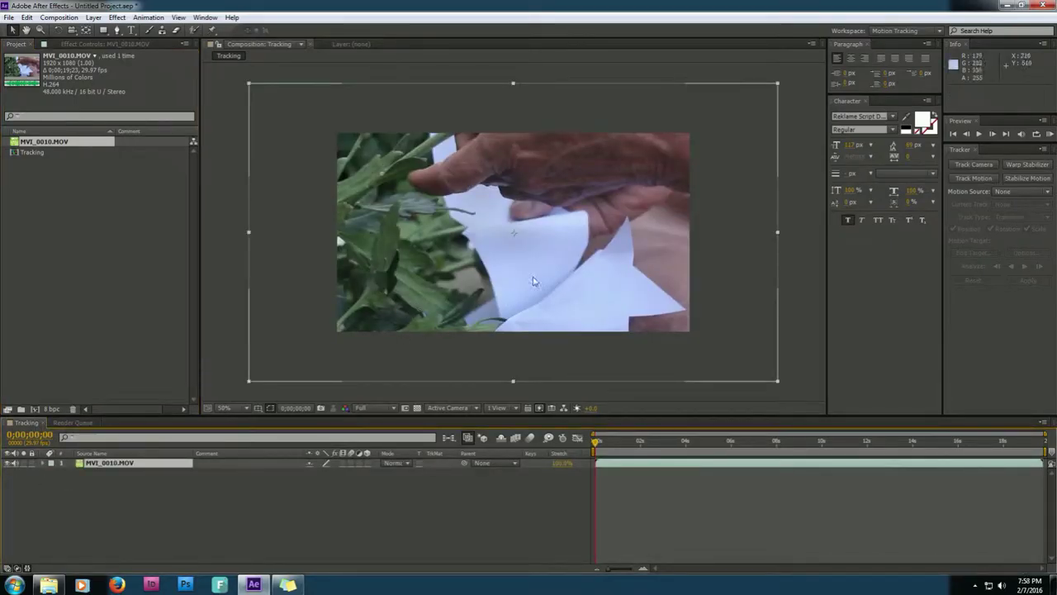
left_click(778, 383)
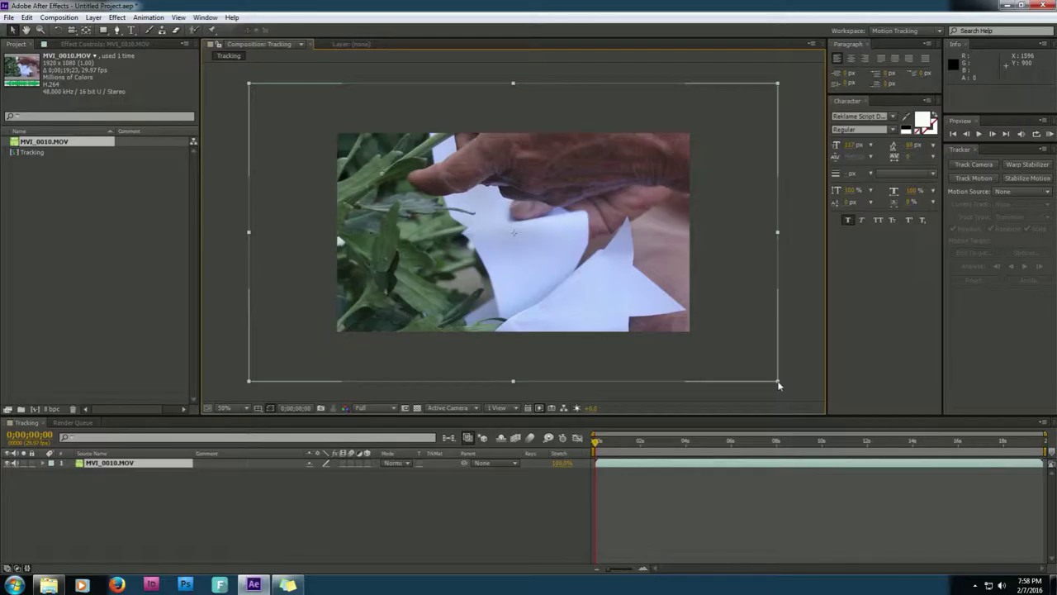
left_click(778, 385)
left_click(778, 381)
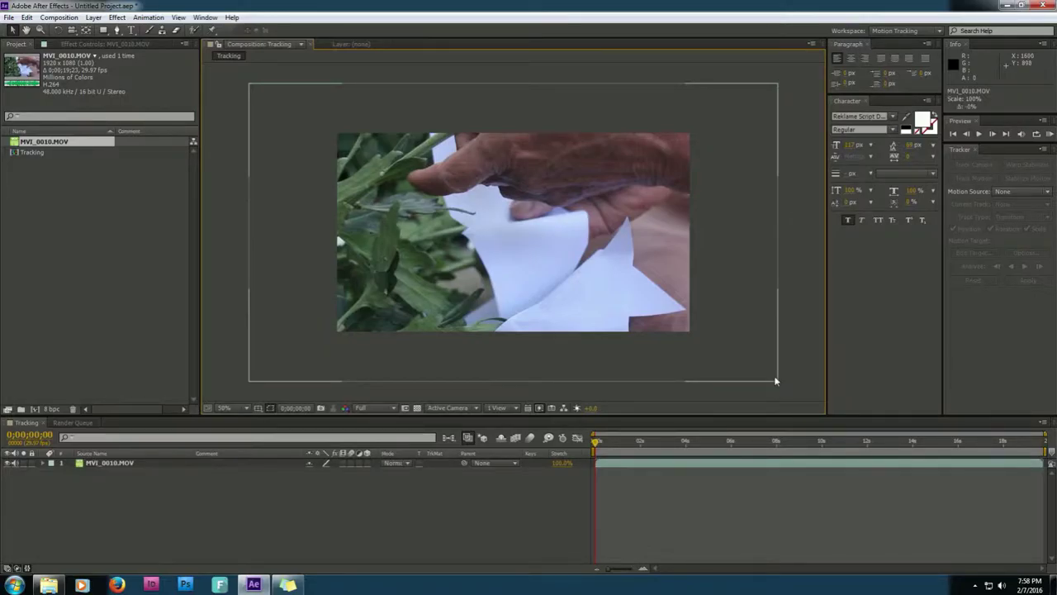
Scale the footage layer down by a corner handle so it fits the 1280×720 frame
left_click(775, 382)
left_click(774, 382)
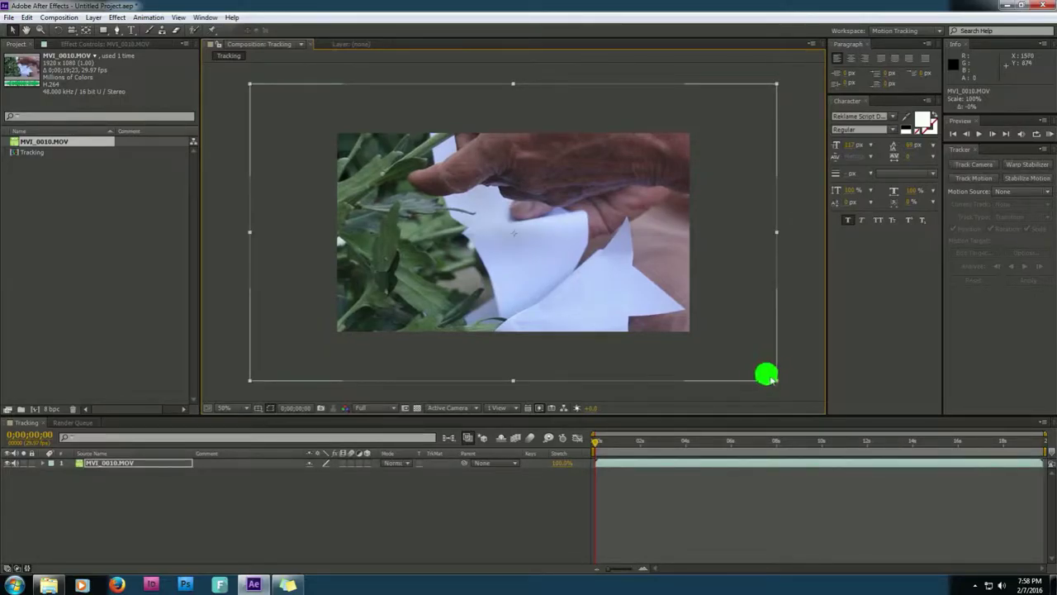
left_click(774, 383)
left_click(778, 385)
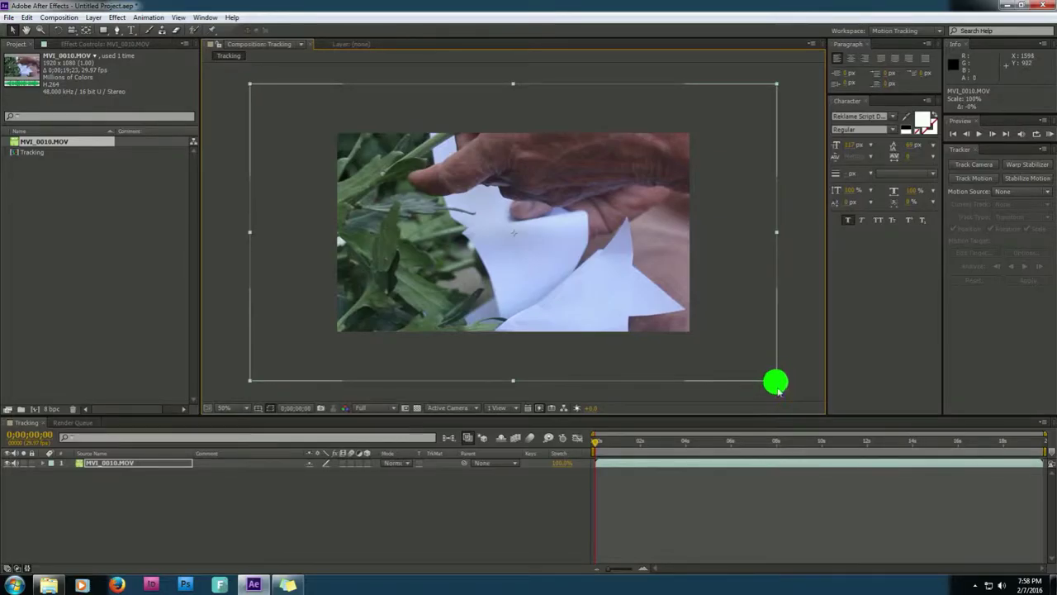
left_click_drag(778, 385, 695, 331)
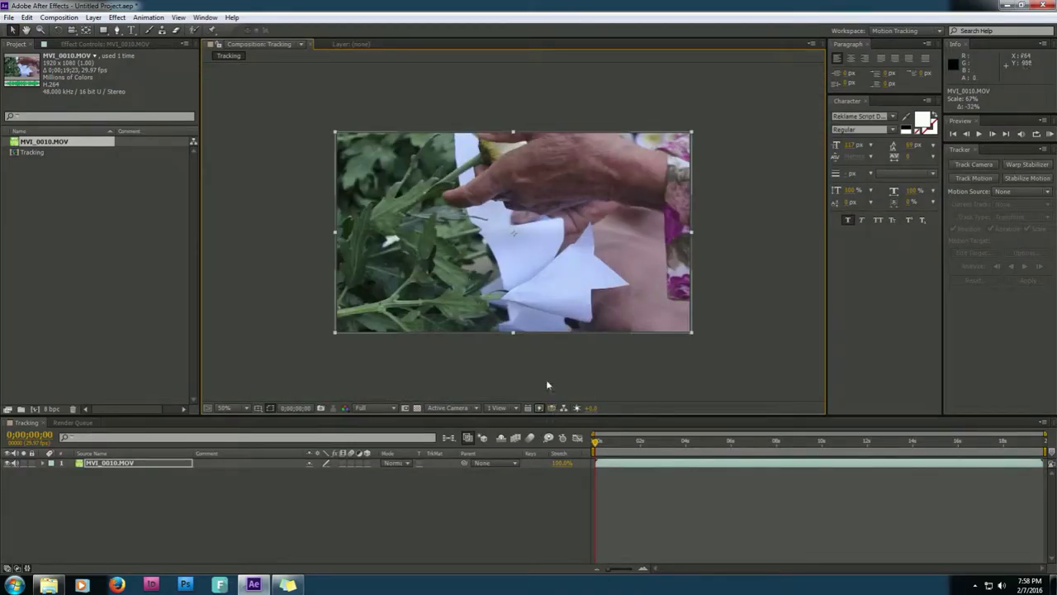
left_click(539, 369)
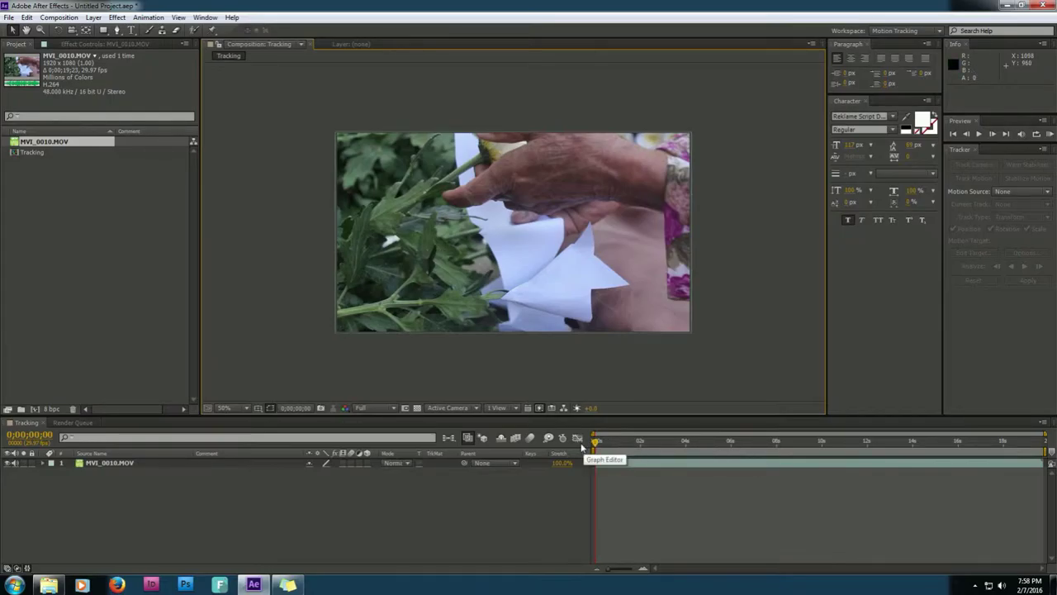
Preview the footage and pan the viewer to bring the hands into view
left_click_drag(595, 445, 666, 444)
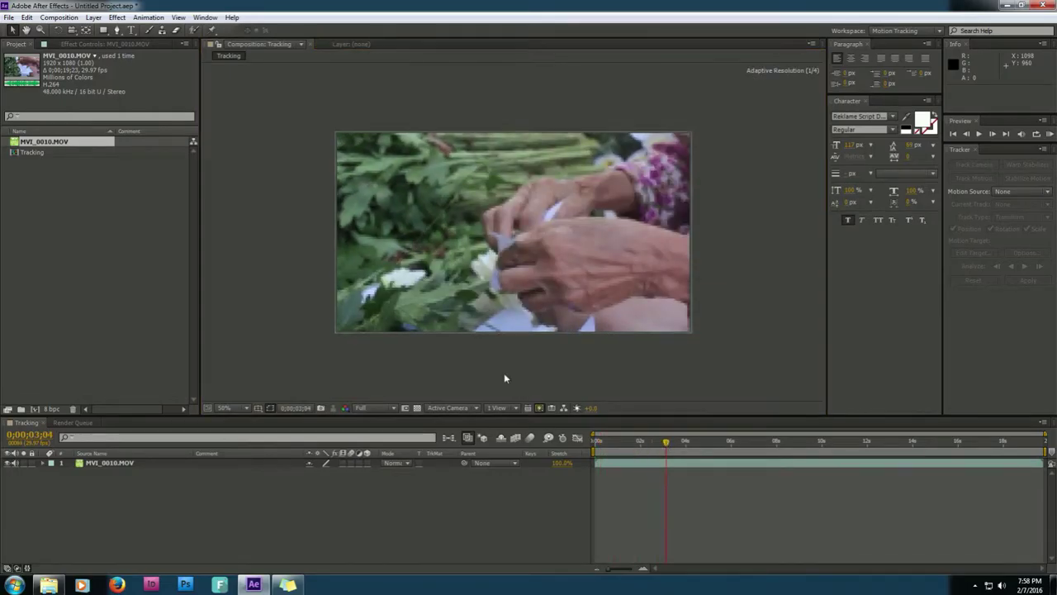
scroll(441, 290, "up", 2)
scroll(448, 315, "down", 1)
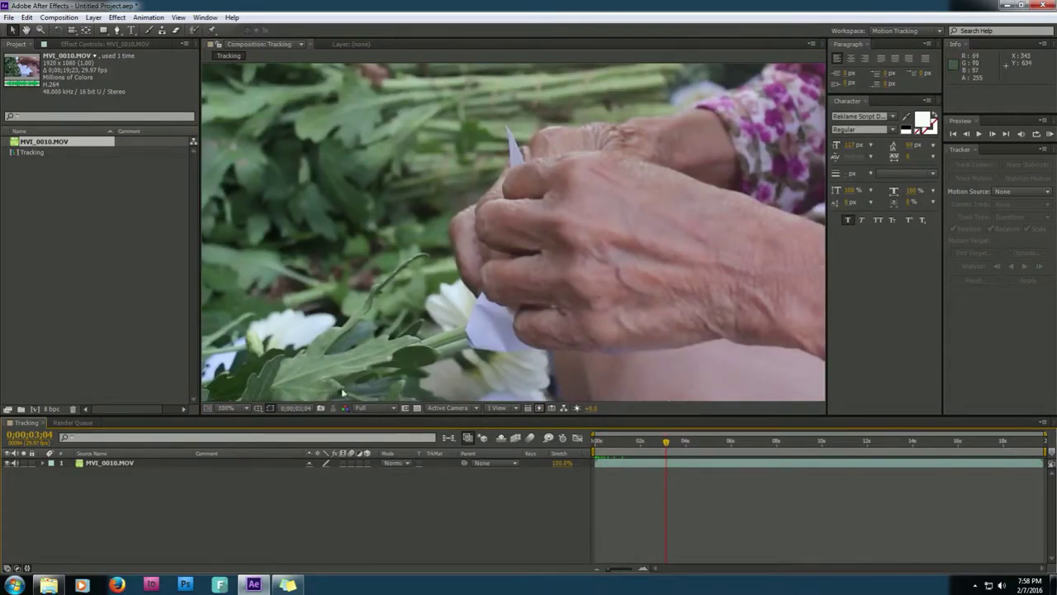
left_click(26, 29)
left_click_drag(376, 382, 508, 239)
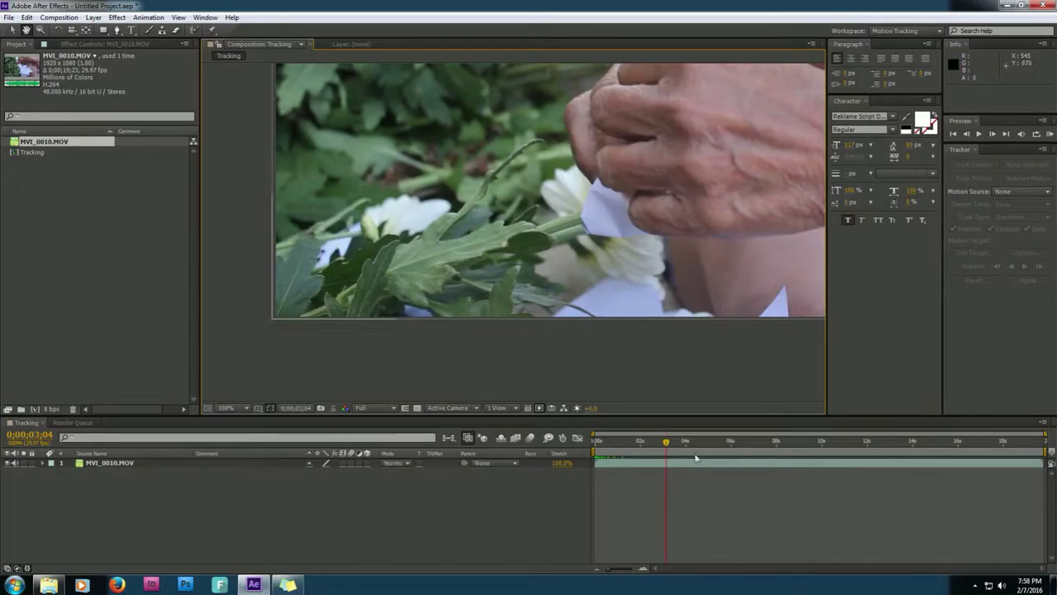
Park the playhead at 0;00;04;05, where the wrapping begins
left_click_drag(666, 443, 628, 444)
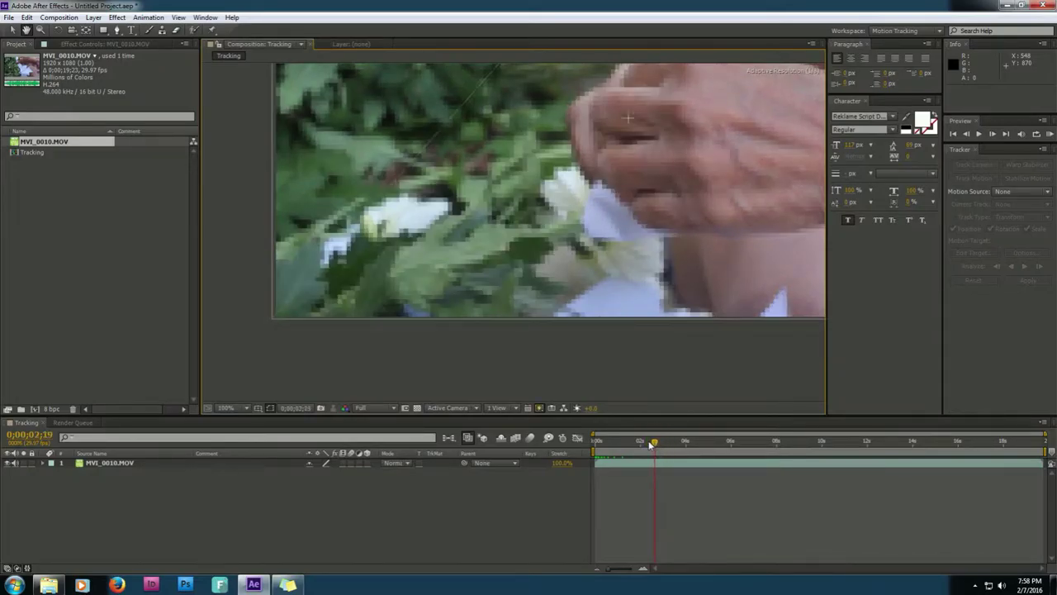
left_click_drag(629, 444, 600, 443)
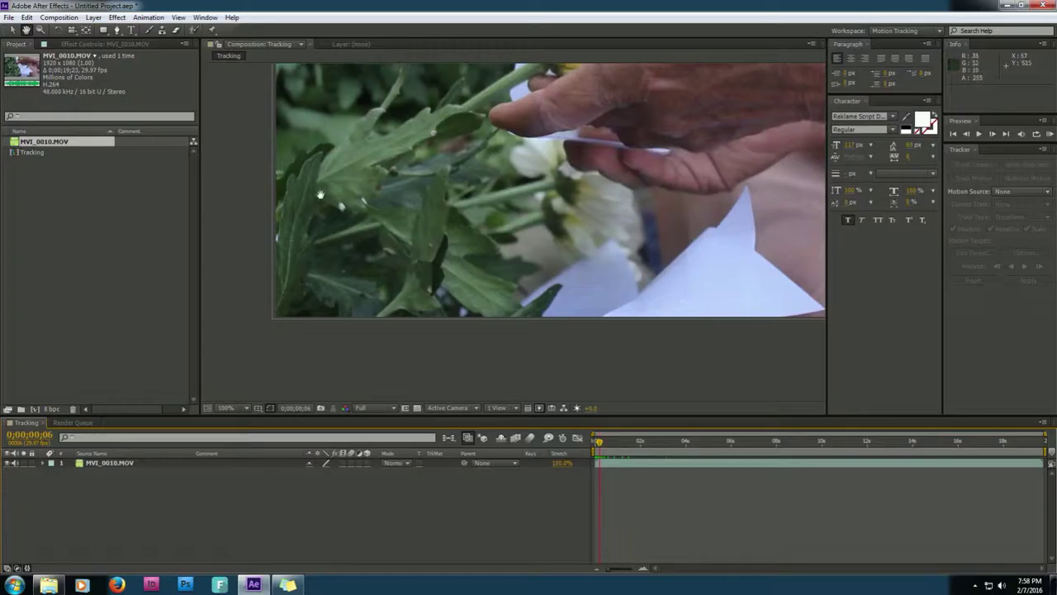
left_click_drag(601, 444, 682, 446)
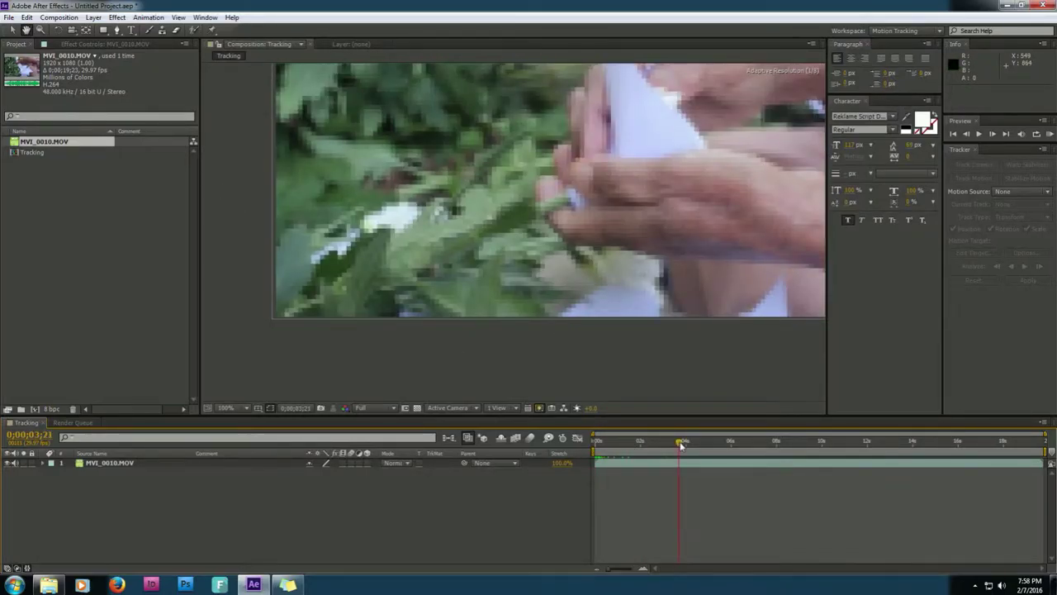
left_click_drag(681, 446, 690, 444)
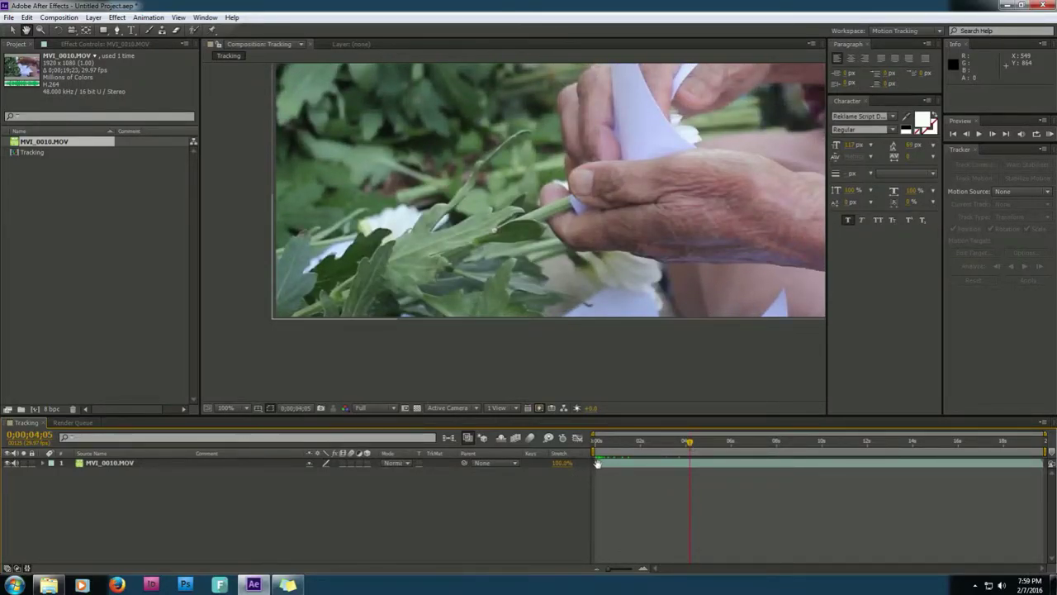
left_click(10, 31)
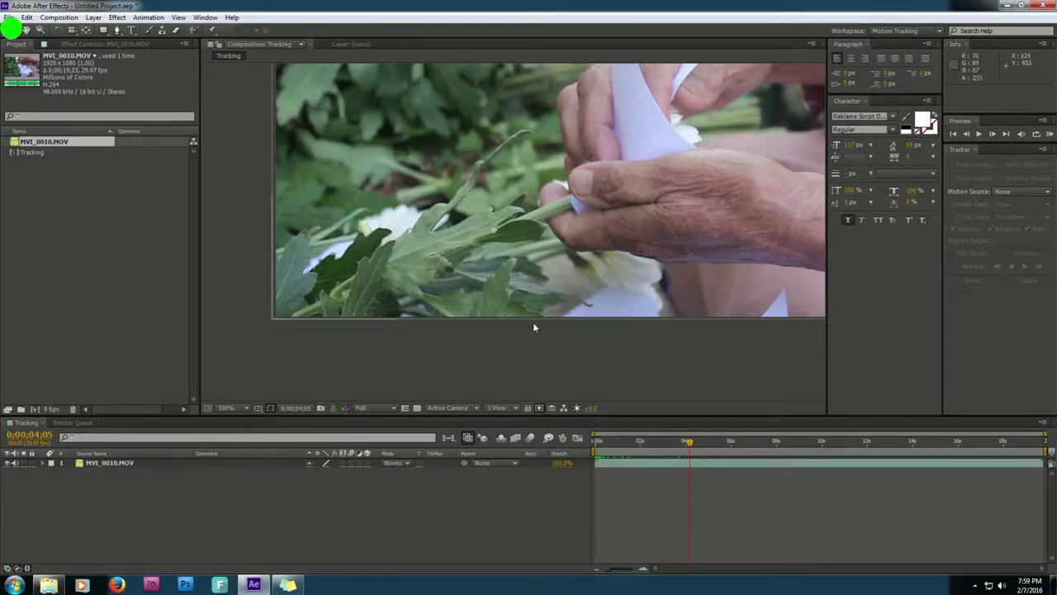
Trim the footage's in and out points to the wrapping section and end the work area at 0;00;06;21
mouse_move(595, 463)
left_mouse_down()
mouse_move(686, 463)
mouse_move(603, 464)
left_mouse_up()
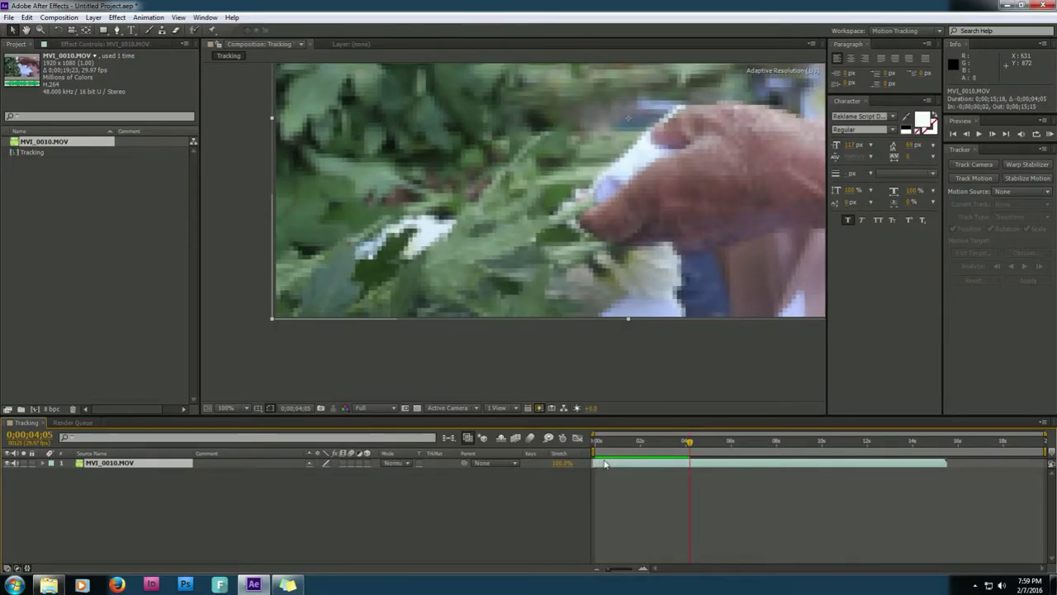
mouse_move(688, 440)
left_mouse_down()
mouse_move(668, 443)
mouse_move(748, 445)
left_mouse_up()
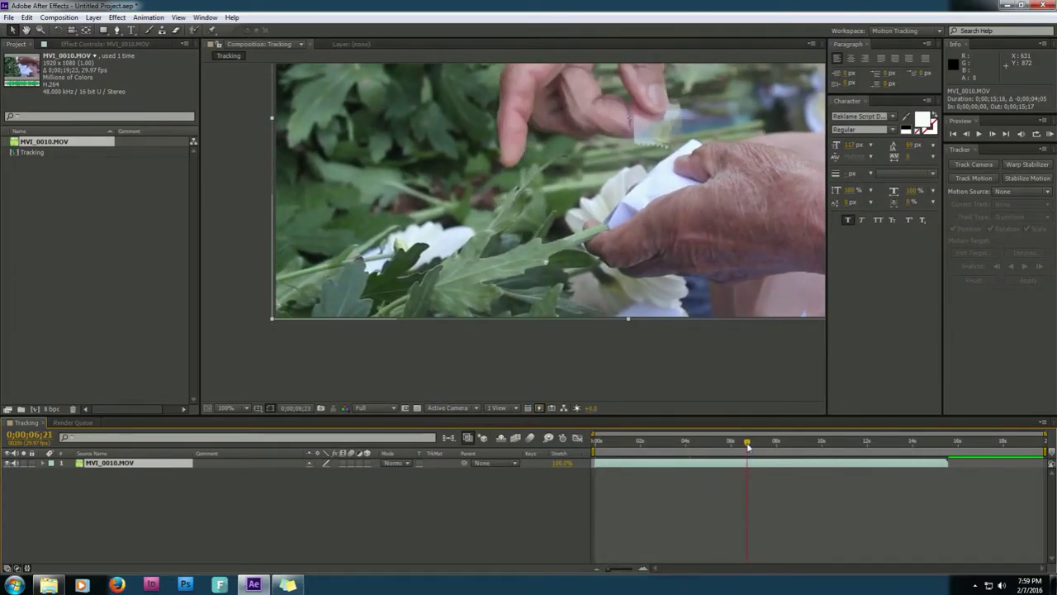
left_click_drag(949, 465, 749, 465)
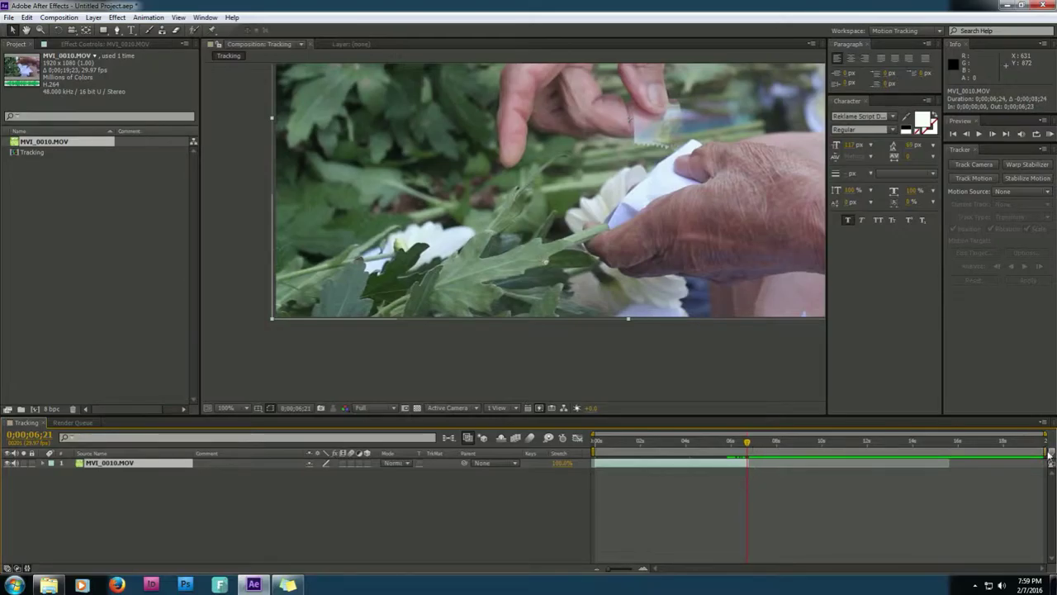
left_click_drag(1045, 436, 750, 436)
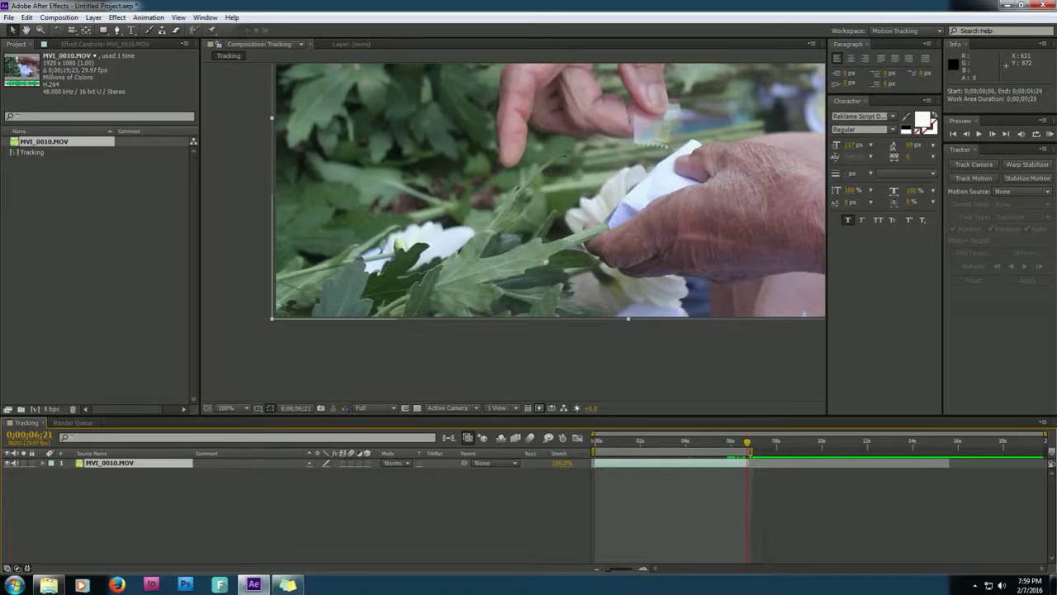
left_click_drag(748, 442, 616, 442)
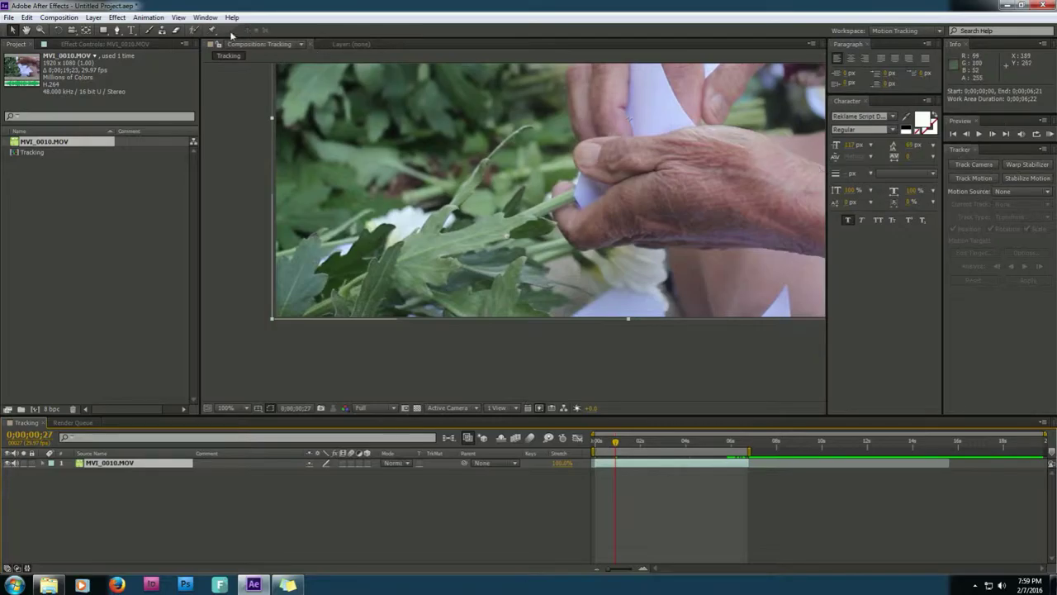
Switch to the Motion Tracking workspace and deselect MVI_0010.MOV in the Project panel
left_click(206, 17)
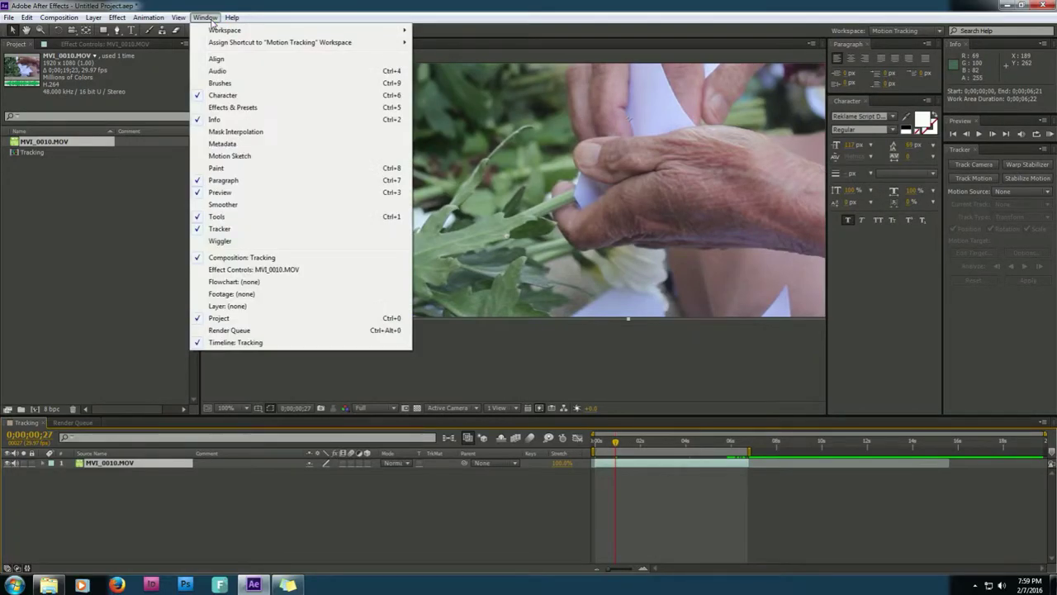
mouse_move(338, 31)
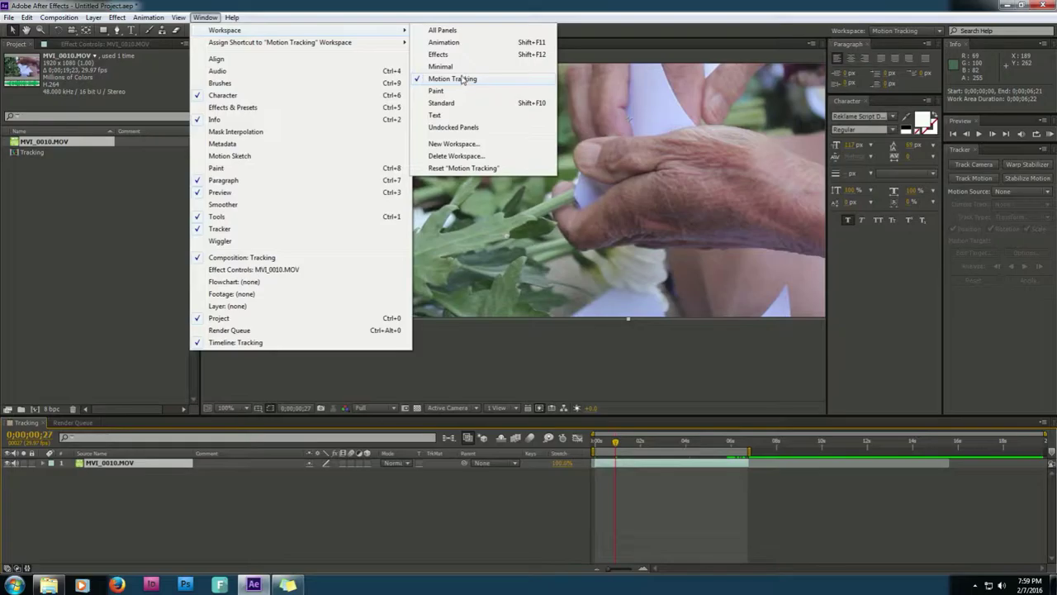
left_click(1002, 313)
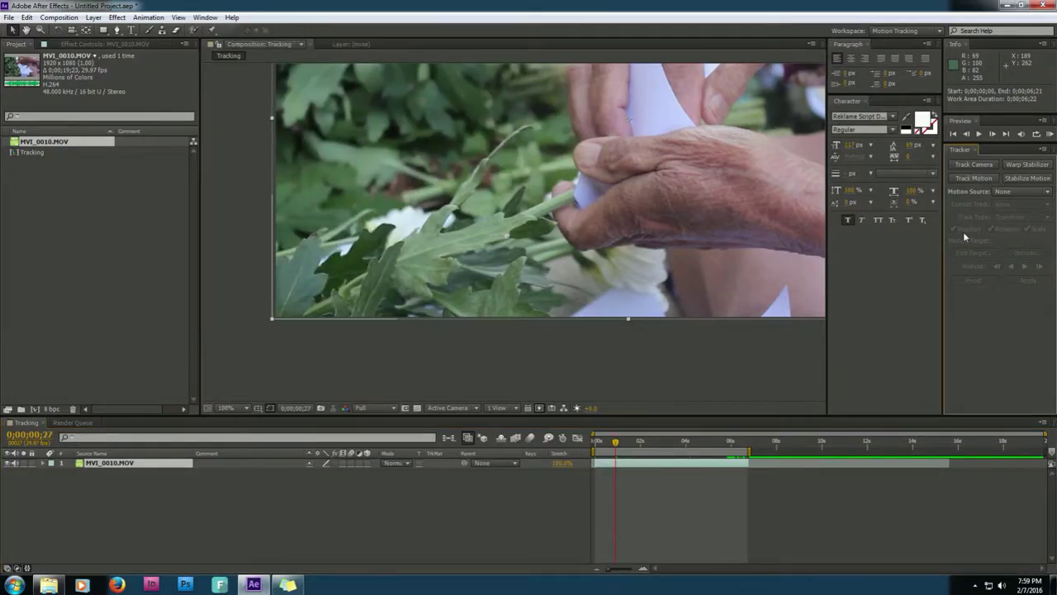
left_click(19, 223)
left_click(1012, 349)
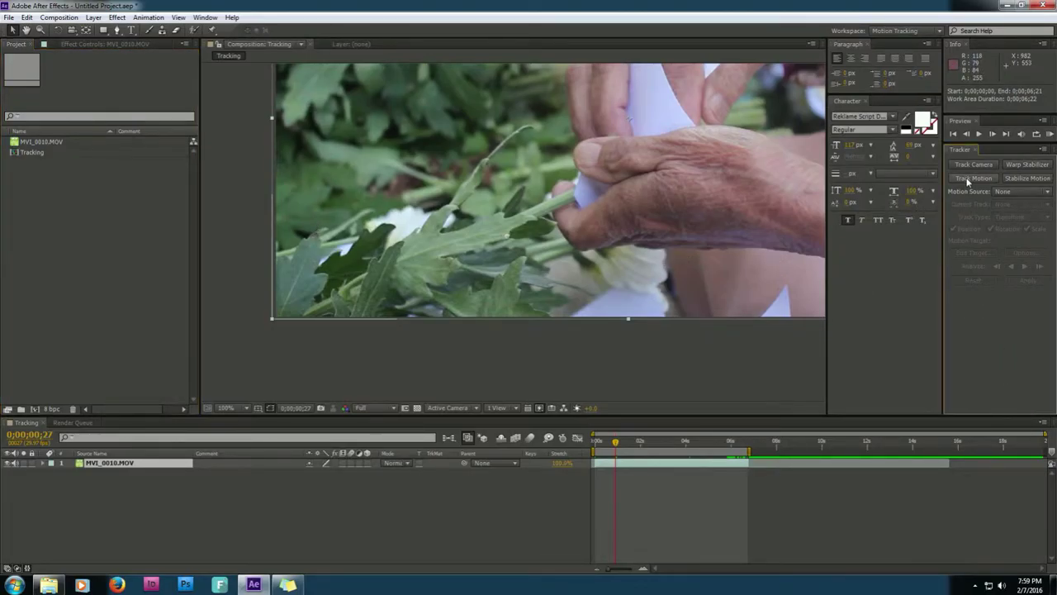
Start Track Motion on MVI_0010.MOV from 0;00;00;00, keeping it as the motion source
left_click_drag(616, 444, 595, 444)
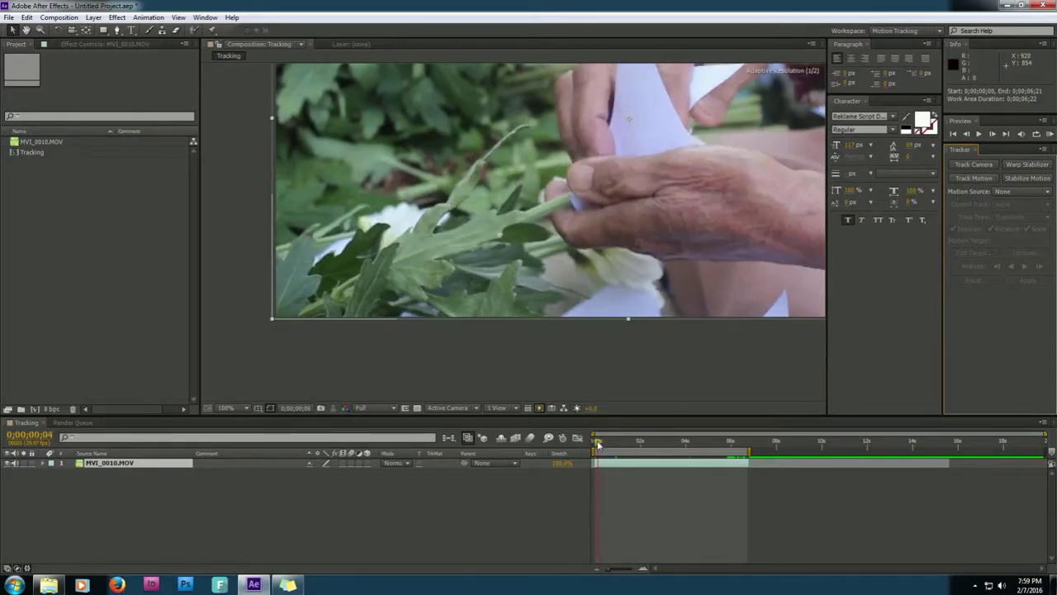
left_click(985, 180)
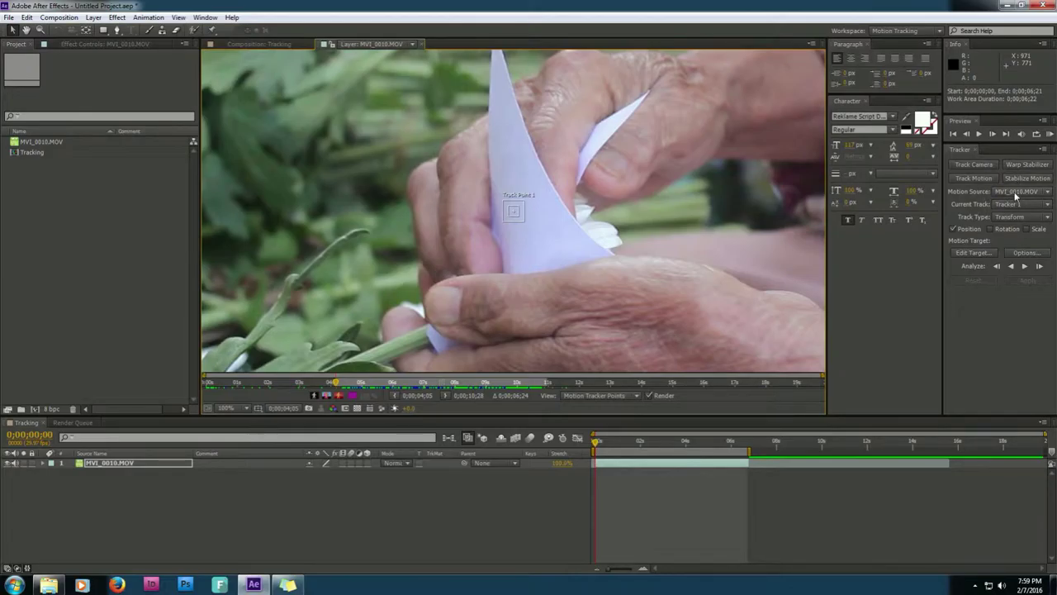
left_click(1016, 193)
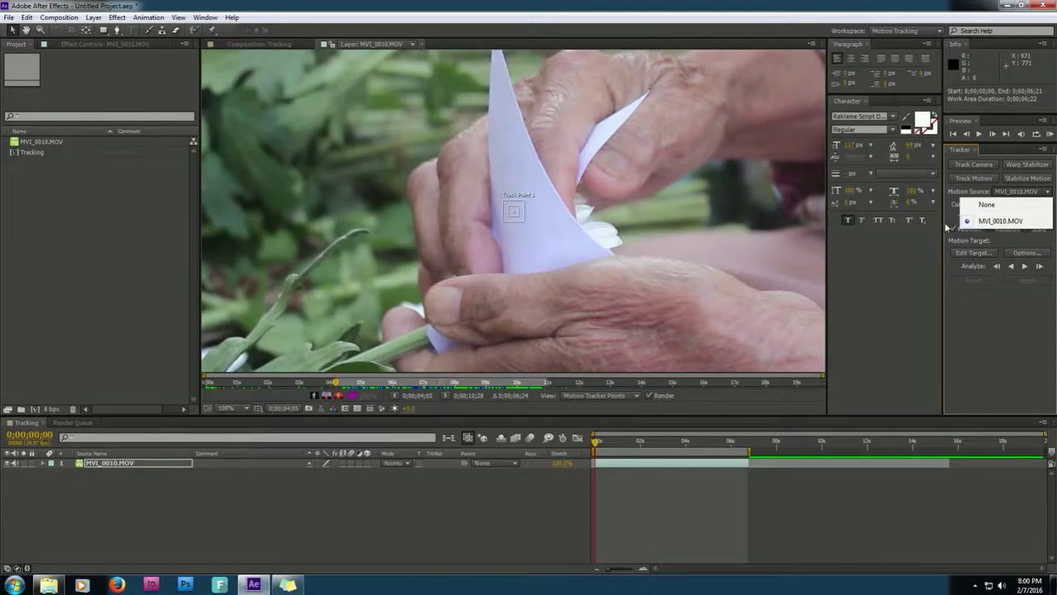
left_click(1009, 191)
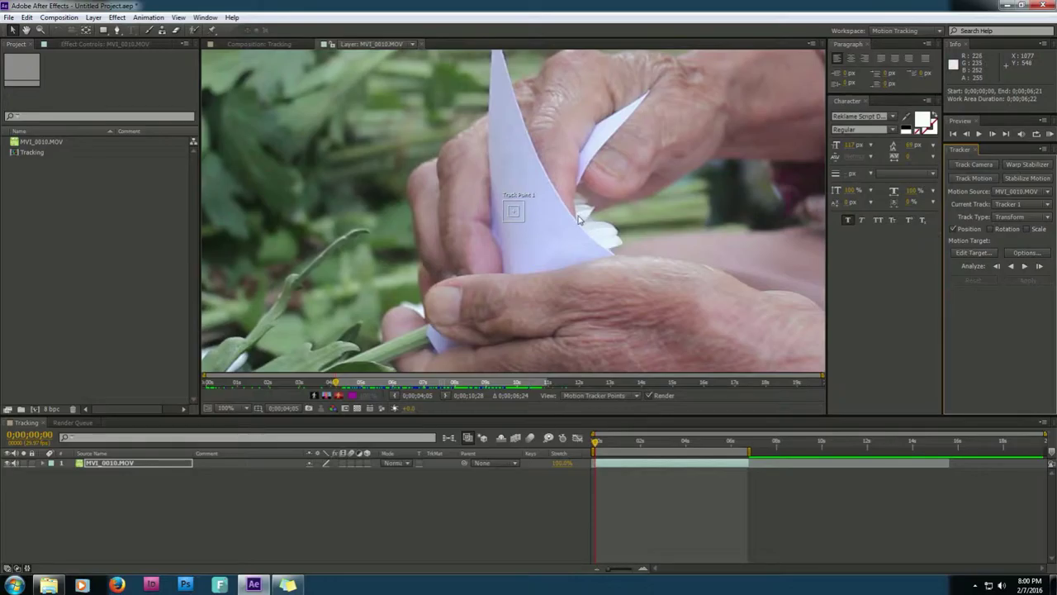
Enable Rotation and Scale tracking and place Track Point 1 on the leaf with a tightened search area
left_click(990, 228)
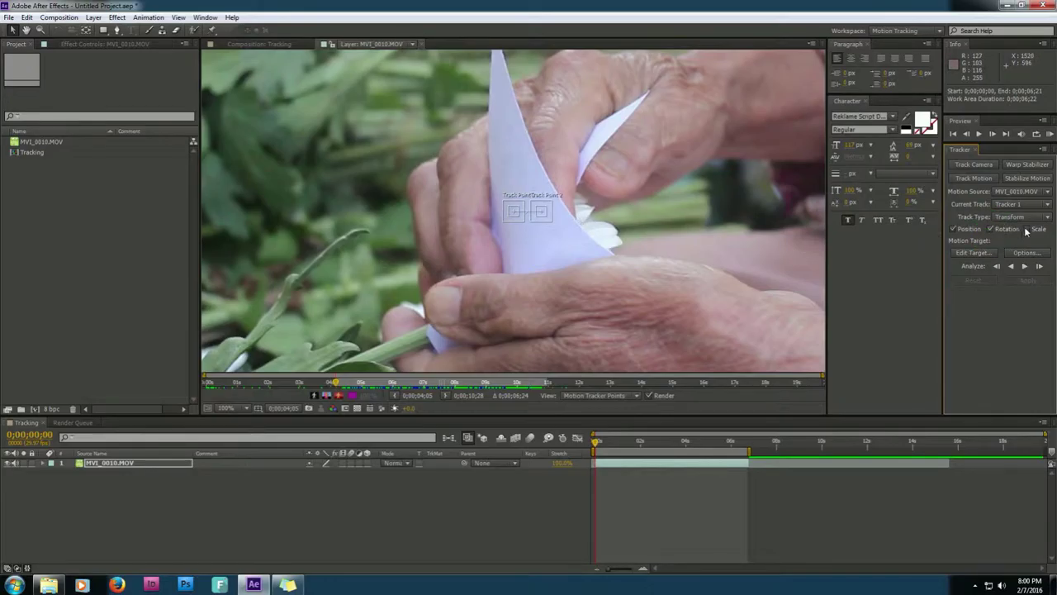
left_click(1024, 229)
scroll(551, 213, "down", 2)
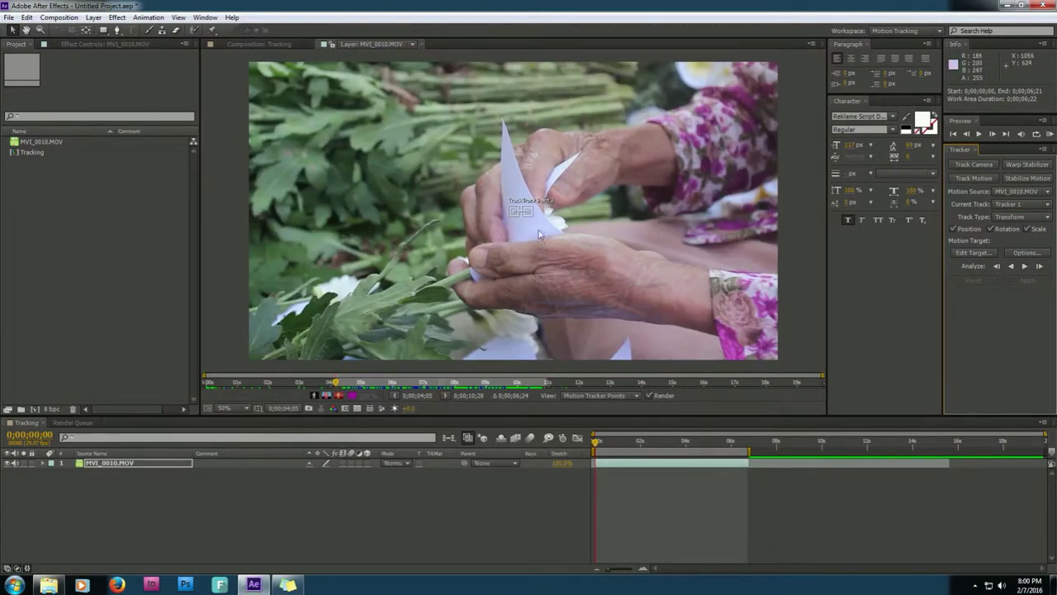
scroll(519, 217, "up", 2)
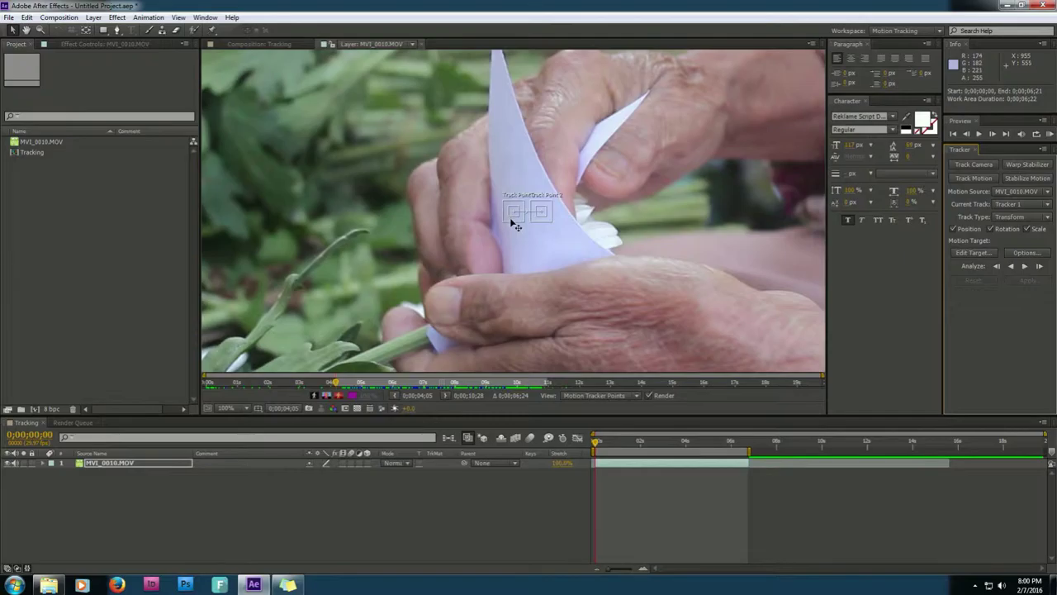
mouse_move(514, 219)
left_mouse_down()
mouse_move(444, 250)
mouse_move(190, 323)
left_mouse_up()
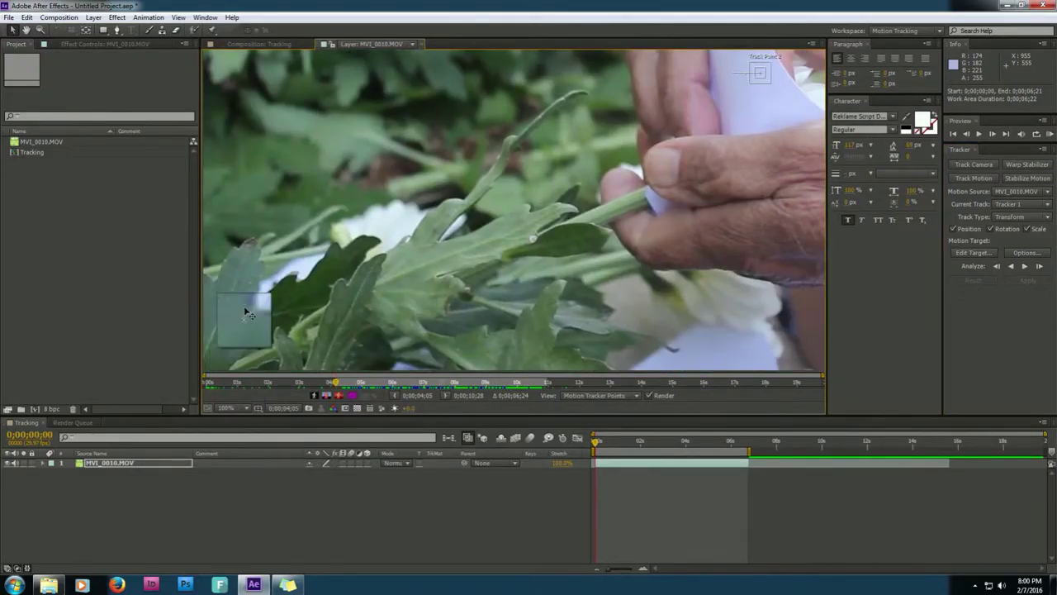
mouse_move(189, 323)
left_mouse_down()
mouse_move(250, 269)
mouse_move(248, 251)
left_mouse_up()
key("period")
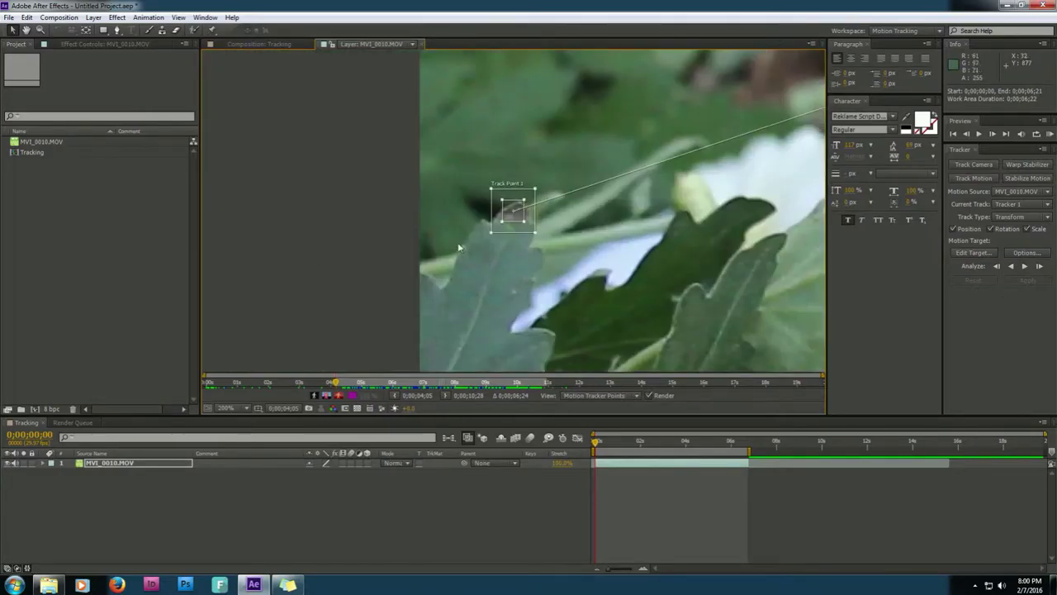
left_click_drag(536, 238, 530, 229)
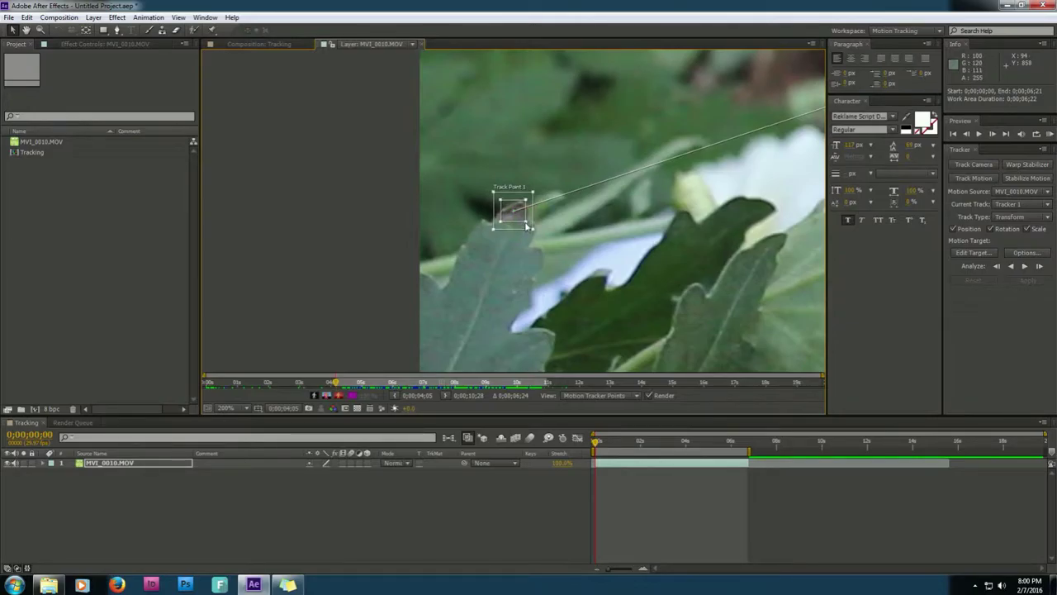
key("comma")
key("comma")
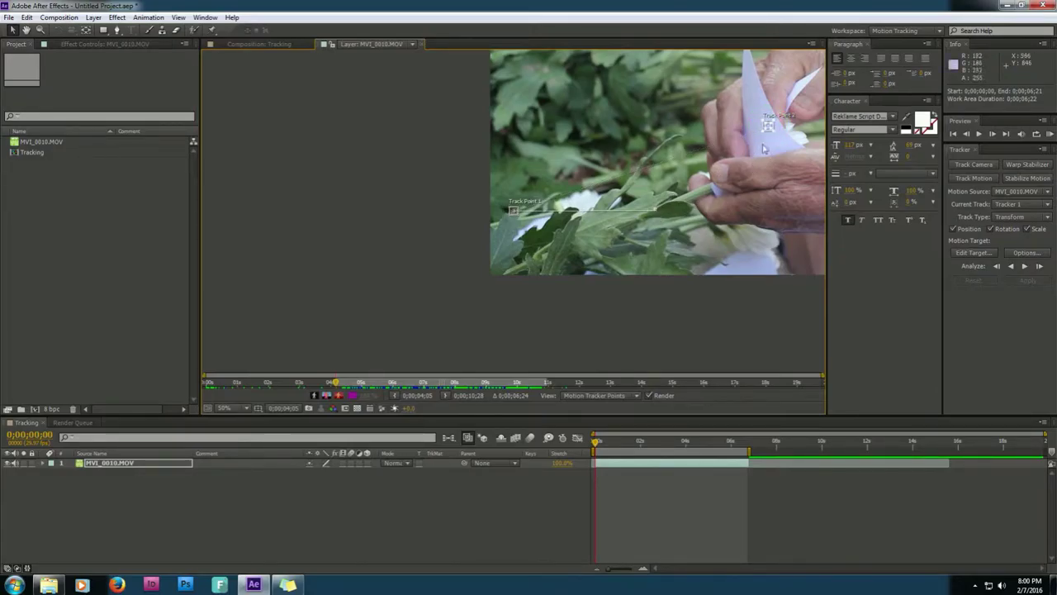
Place Track Point 2 on the leaf stem's white spot and shrink its search area
left_click_drag(768, 124, 654, 208)
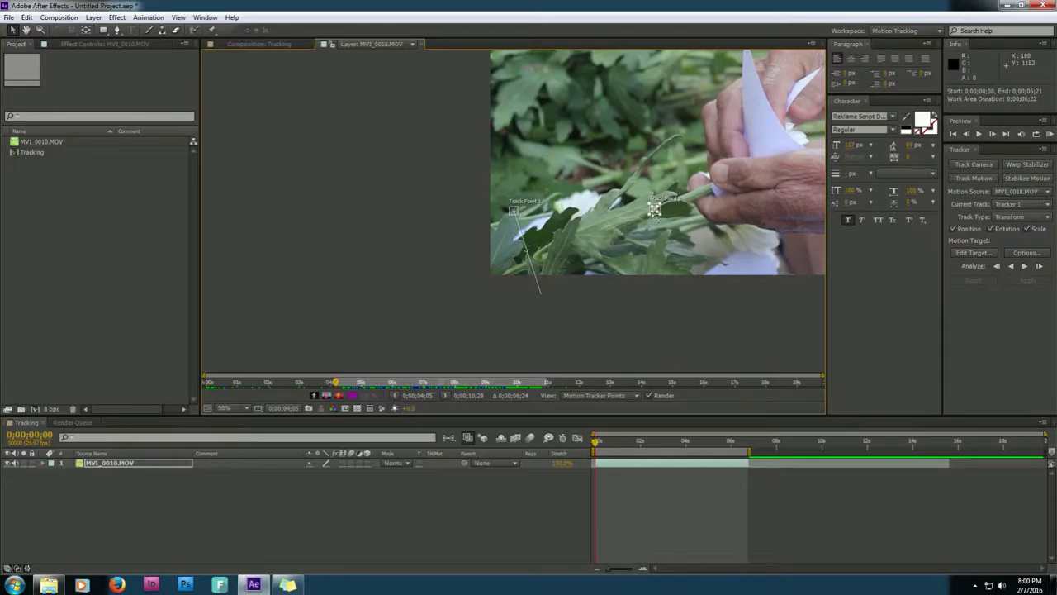
key("period")
scroll(503, 224, "up", 2)
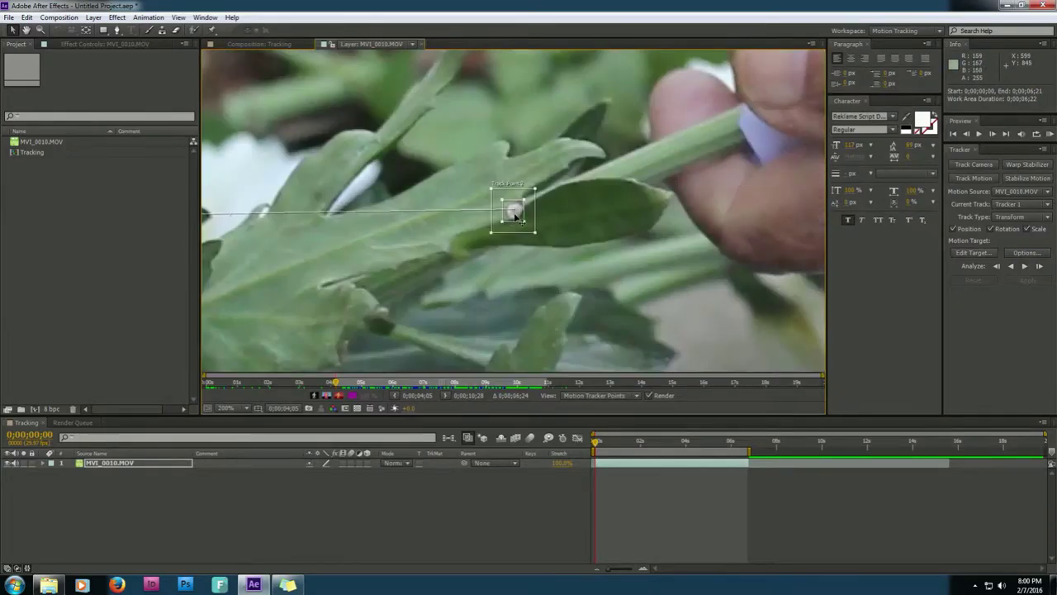
scroll(512, 231, "up", 2)
scroll(572, 279, "up", 1)
mouse_move(601, 300)
left_mouse_down()
mouse_move(555, 255)
mouse_move(565, 260)
left_mouse_up()
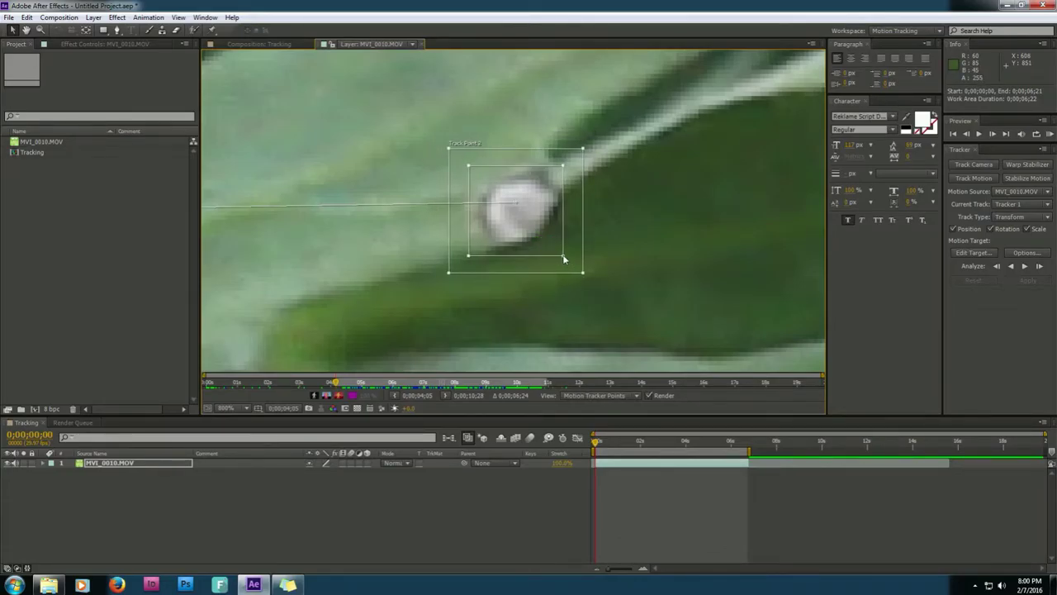
key("comma")
key("comma")
key("comma")
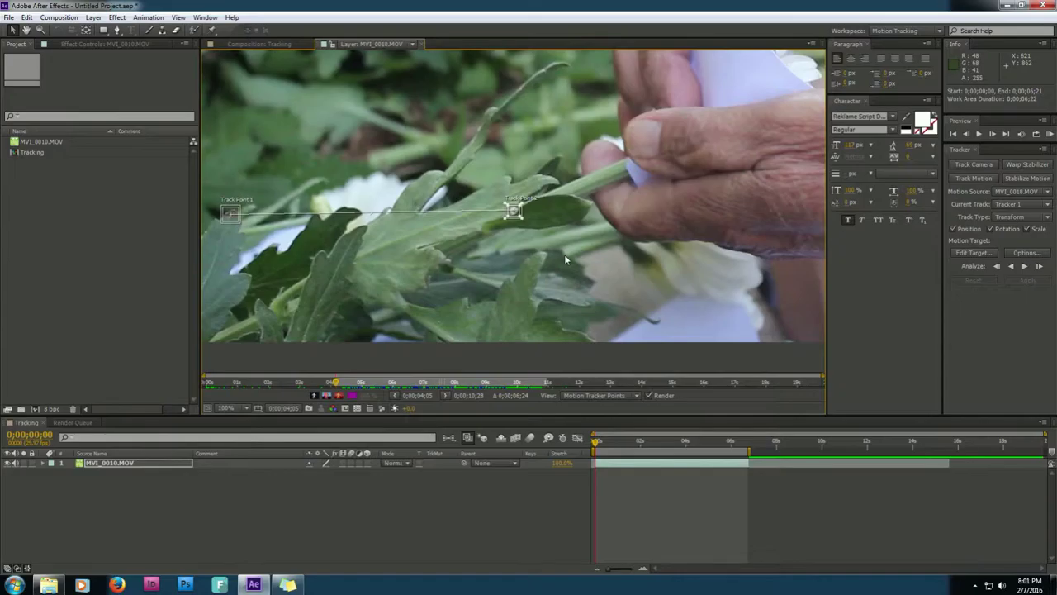
key("comma")
key("comma")
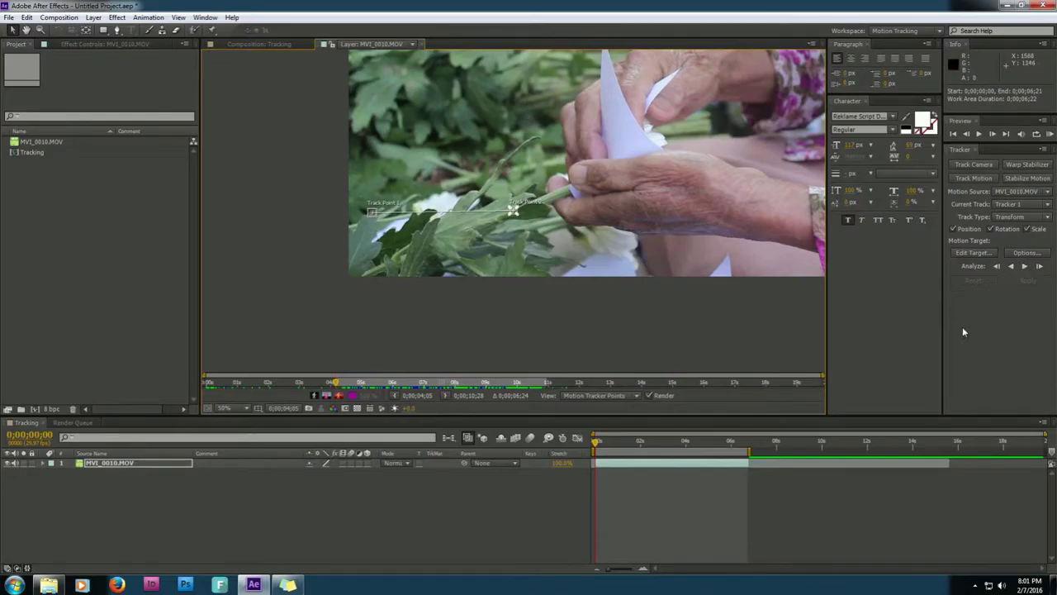
Analyze both track points forward through the clip, then scrub back to check the track early on
left_click(1027, 267)
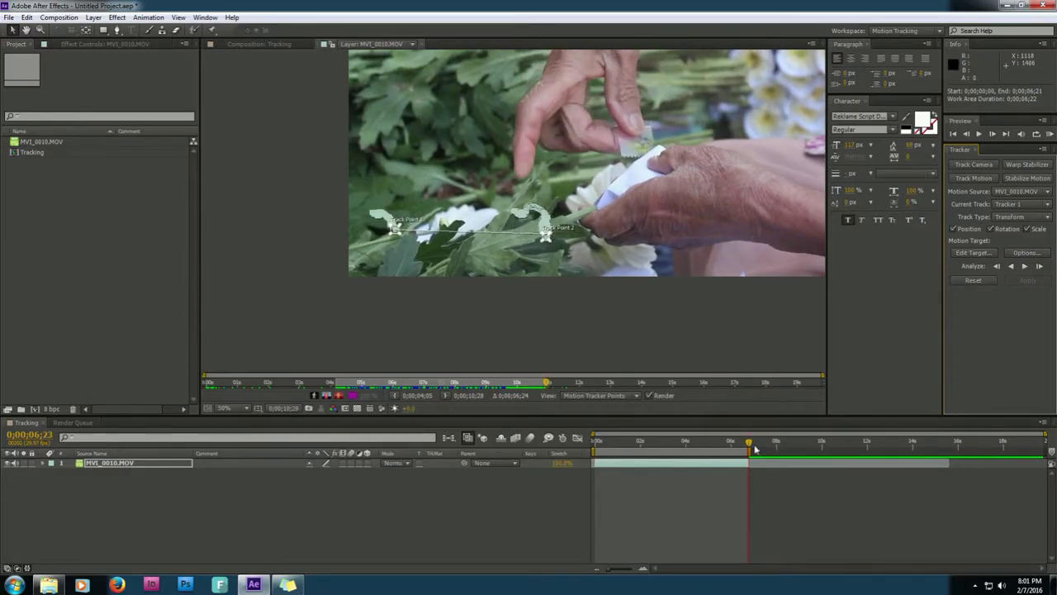
mouse_move(750, 442)
left_mouse_down()
mouse_move(601, 453)
mouse_move(612, 453)
left_mouse_up()
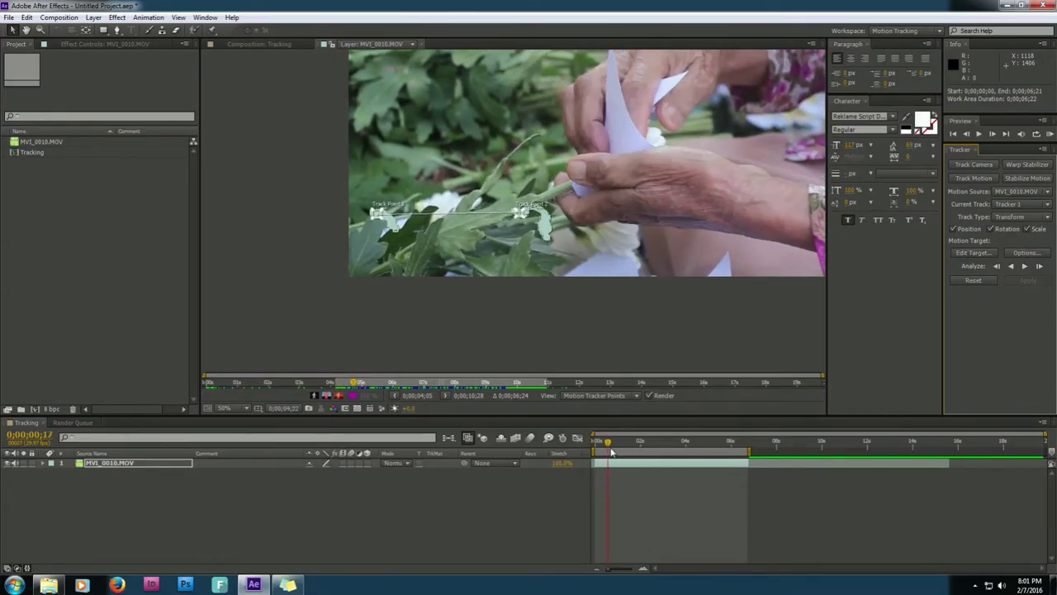
left_click_drag(611, 454, 610, 454)
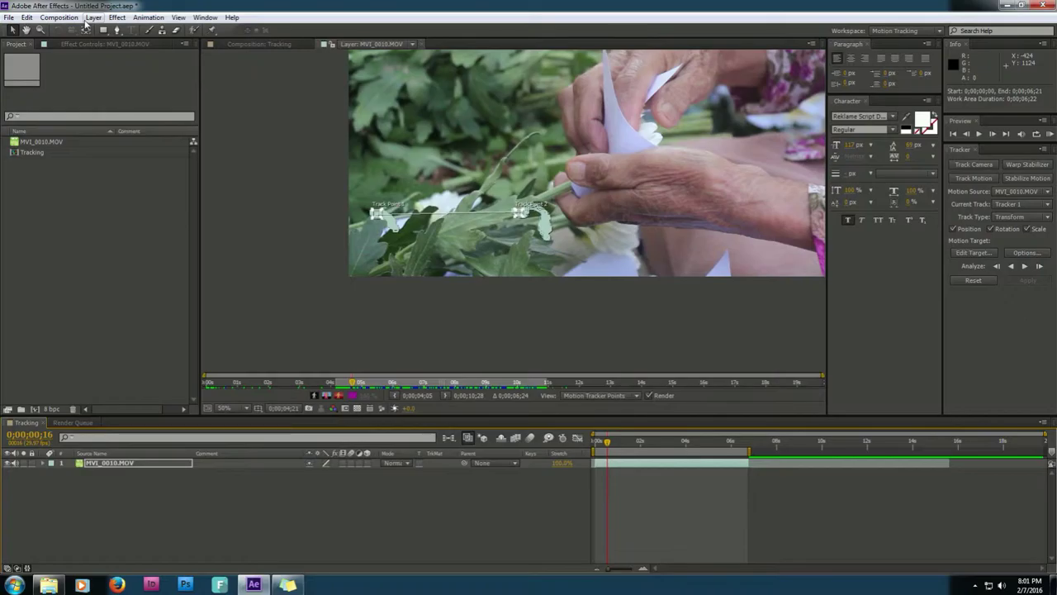
Add a Null 1 layer moved left over the leaves, then show MVI_0010.MOV with its track points
left_click(283, 43)
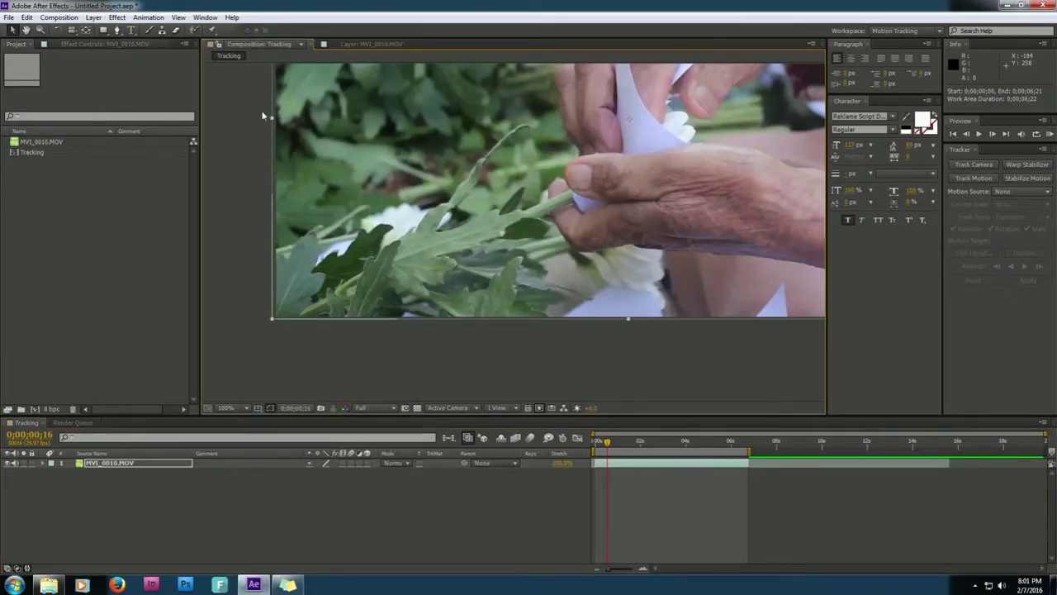
left_click(97, 17)
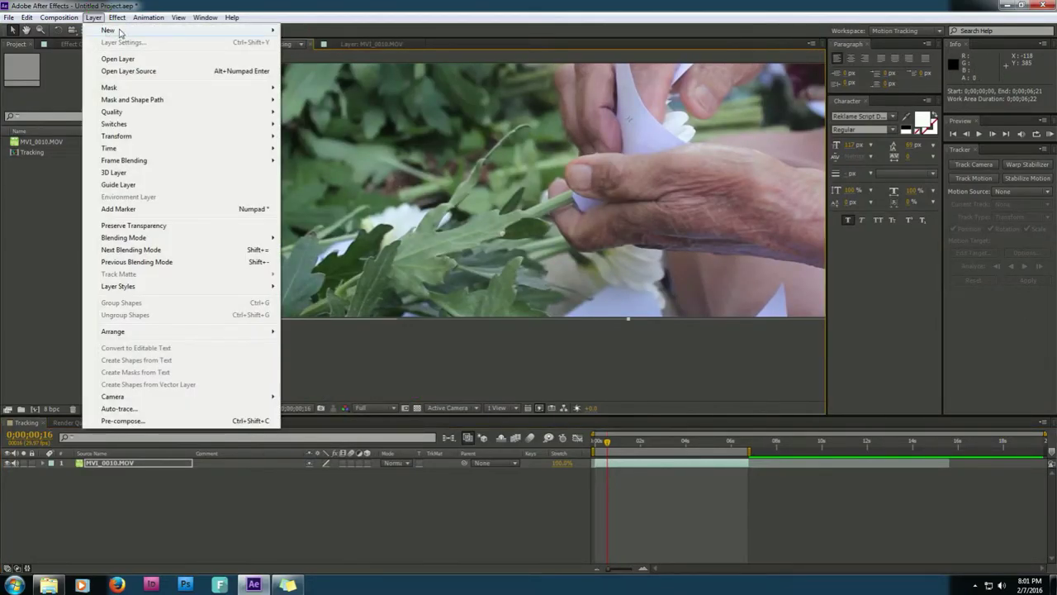
mouse_move(270, 32)
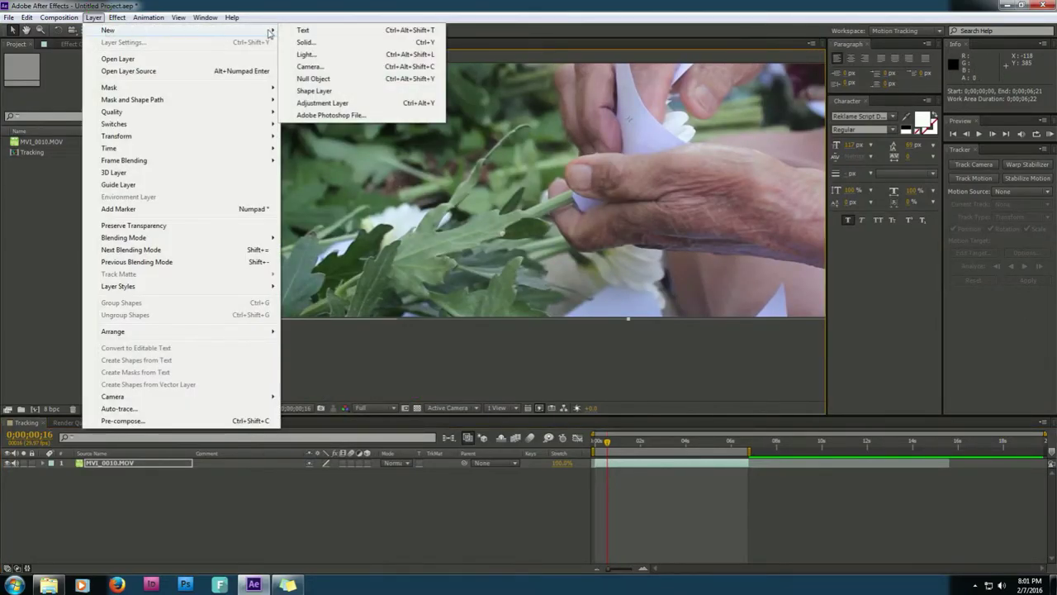
left_click(329, 78)
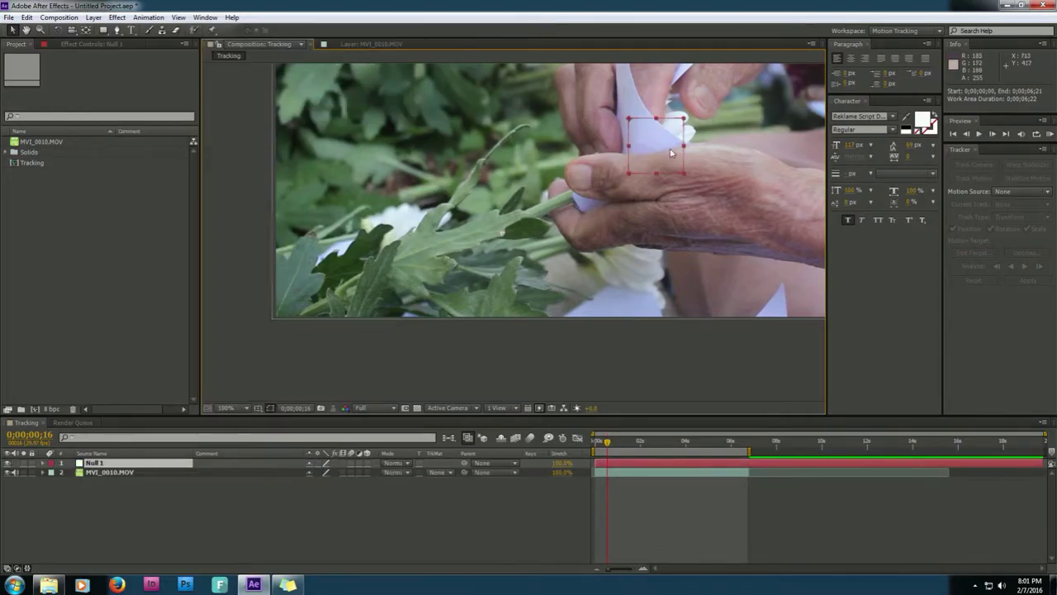
left_click_drag(667, 146, 508, 198)
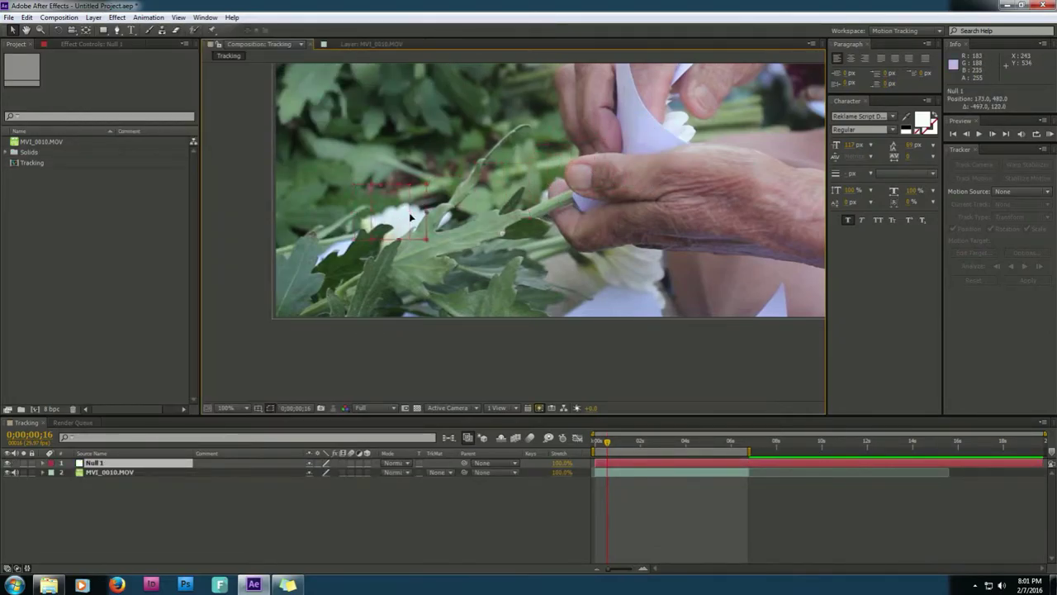
key("Return")
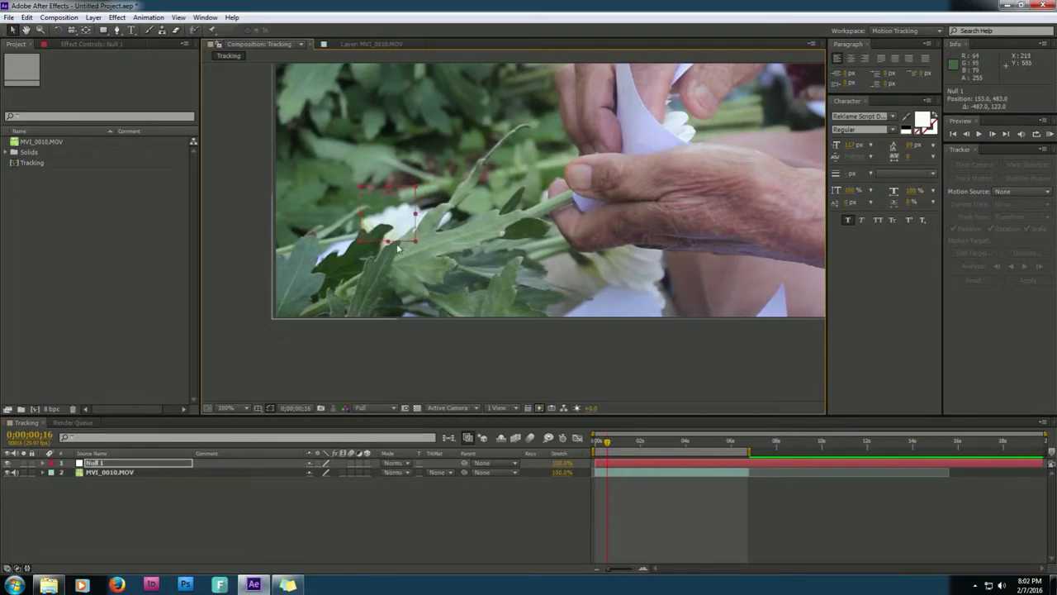
left_click(365, 41)
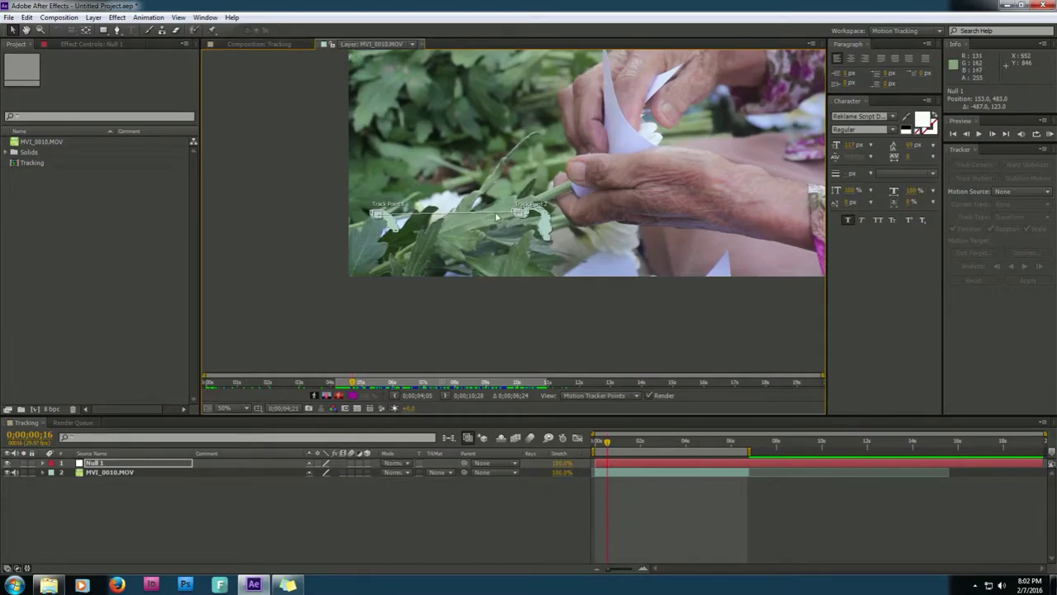
Set Null 1 as the motion target for the MVI_0010.MOV track
left_click(603, 205)
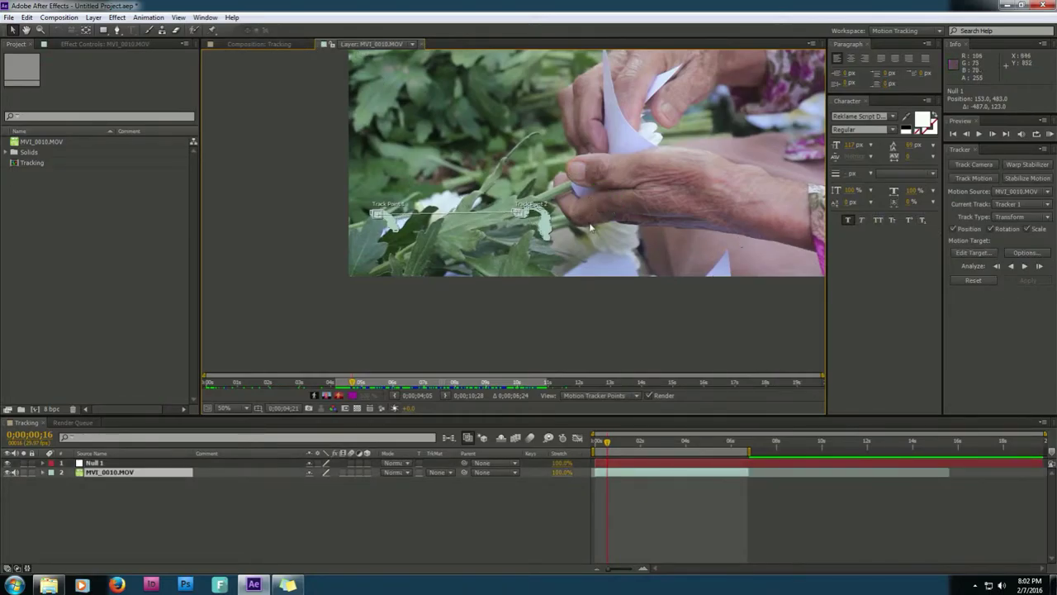
left_click(962, 255)
left_click(558, 255)
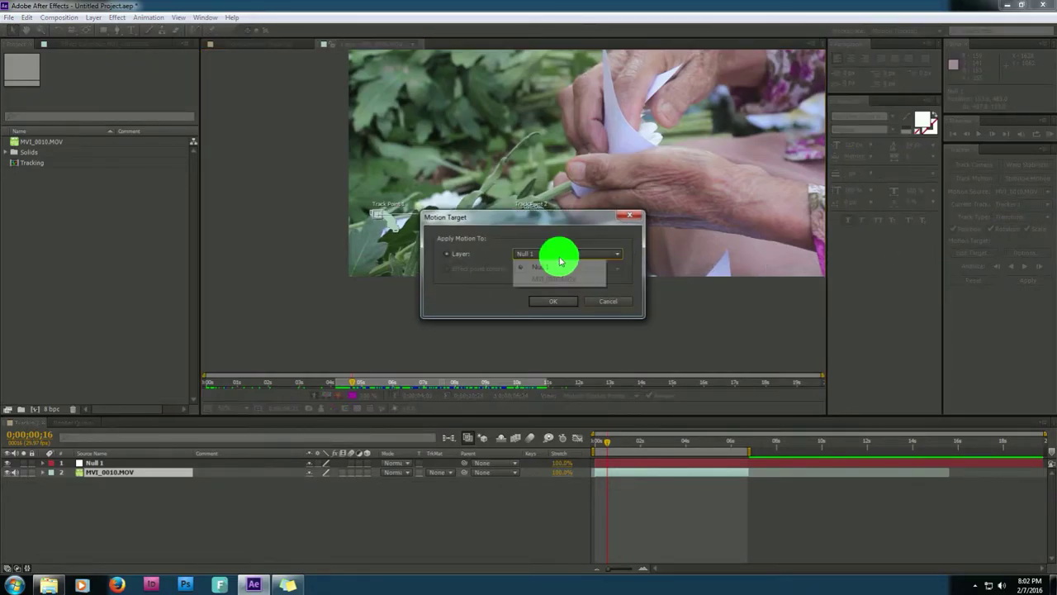
left_click(555, 266)
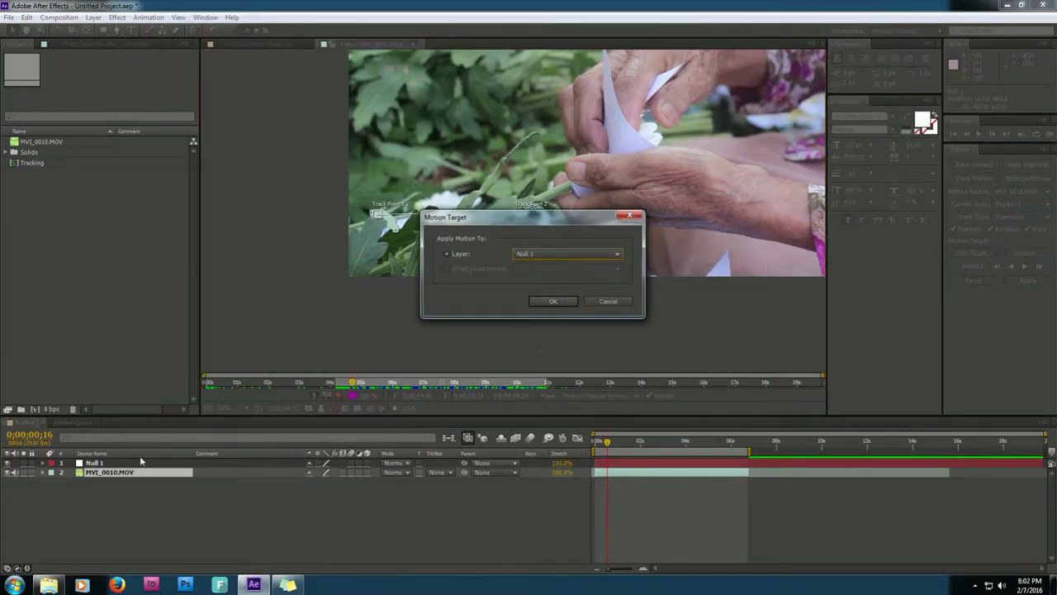
left_click(541, 302)
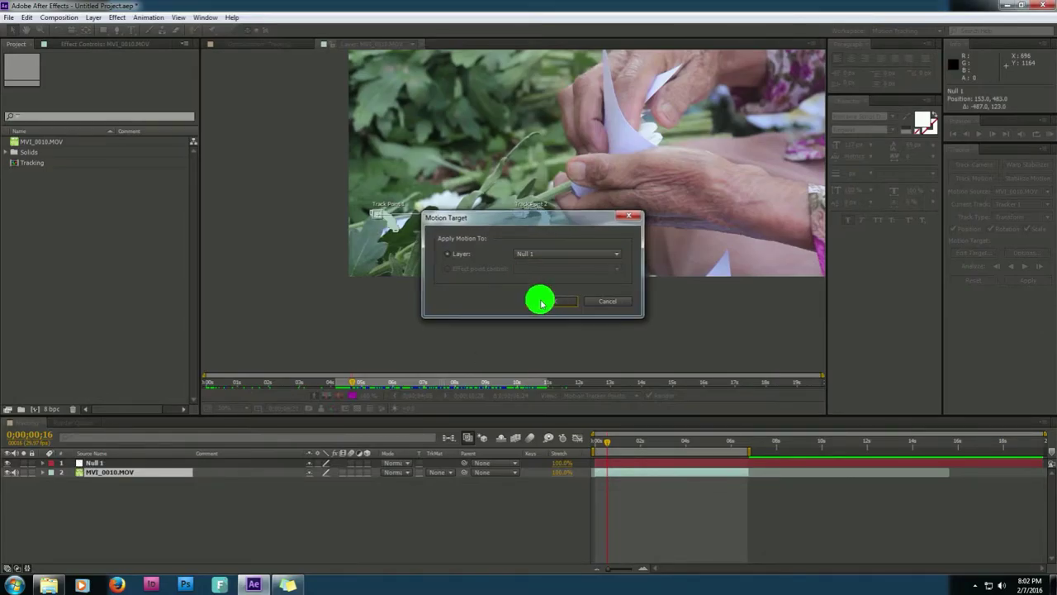
Apply the tracking data to Null 1 in X and Y dimensions
left_click(1024, 281)
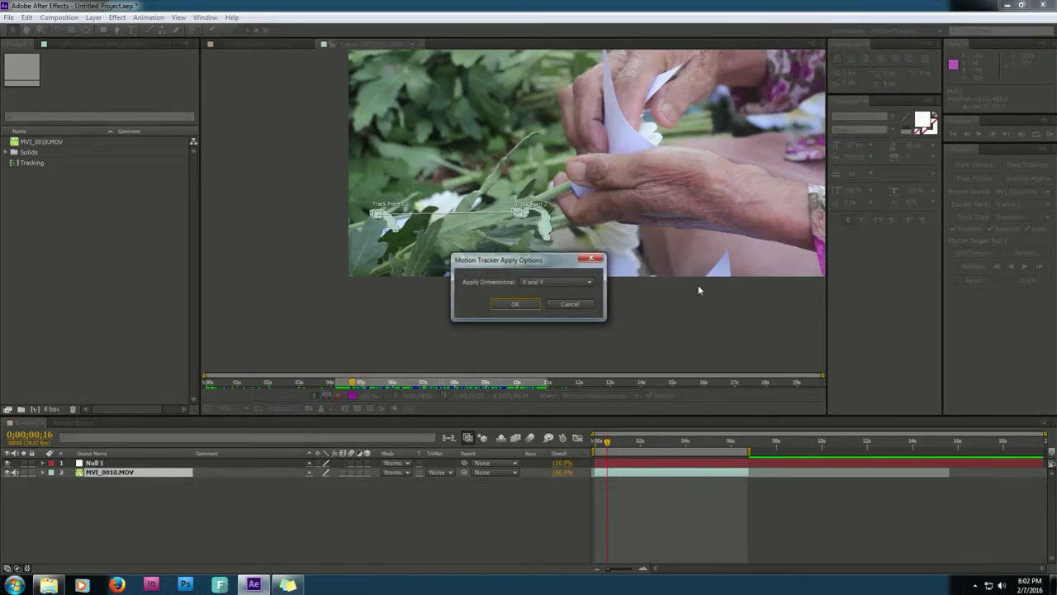
left_click(521, 282)
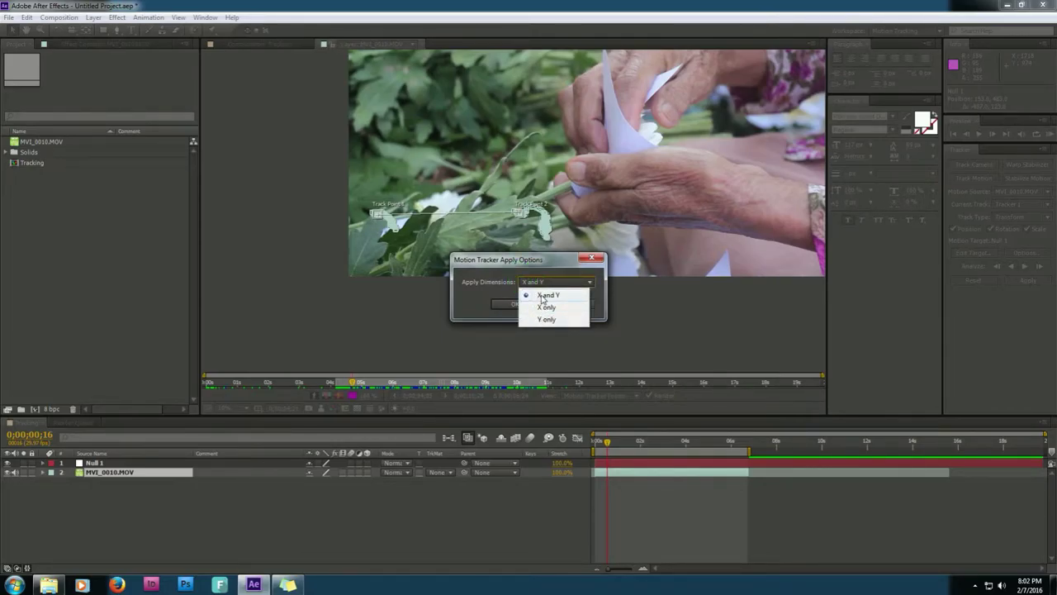
left_click(543, 298)
left_click(520, 305)
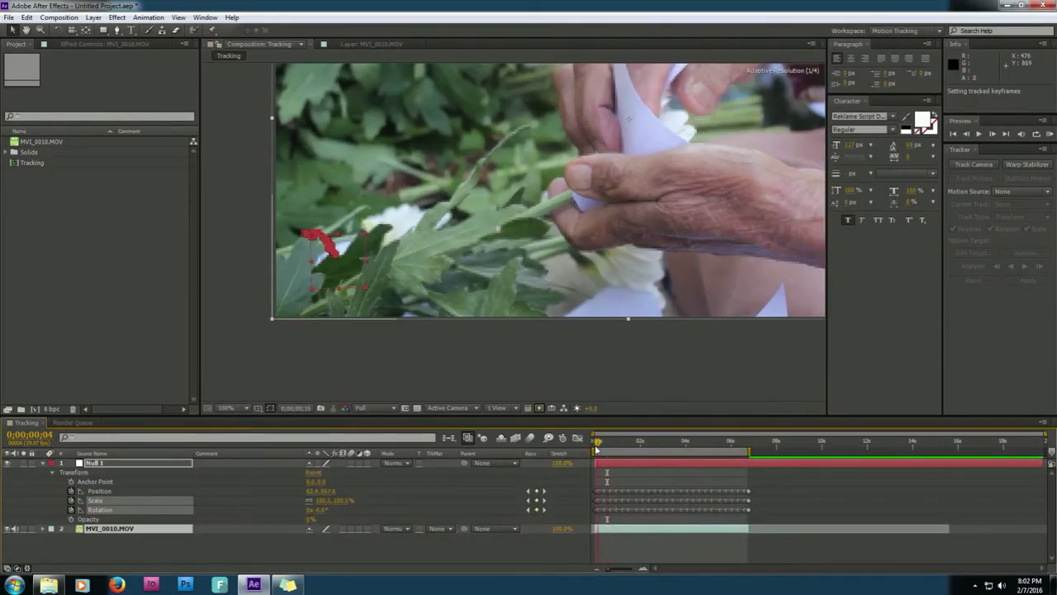
Preview Null 1's tracked motion from the start, collapse its properties, and return to 0;00;00;17
left_click_drag(608, 446, 588, 448)
key("space")
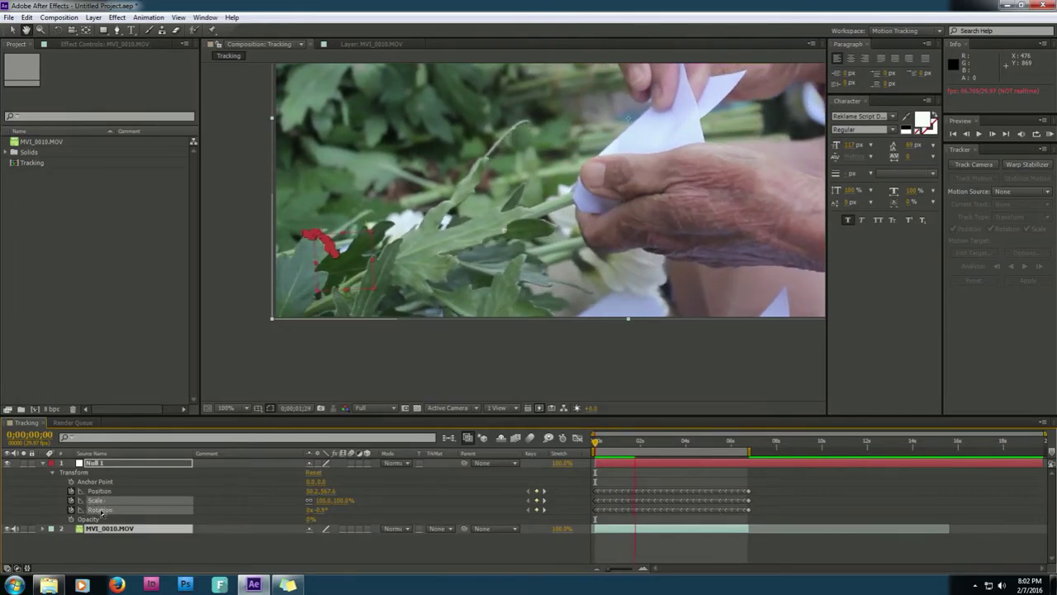
left_click(45, 463)
left_click_drag(642, 442, 608, 442)
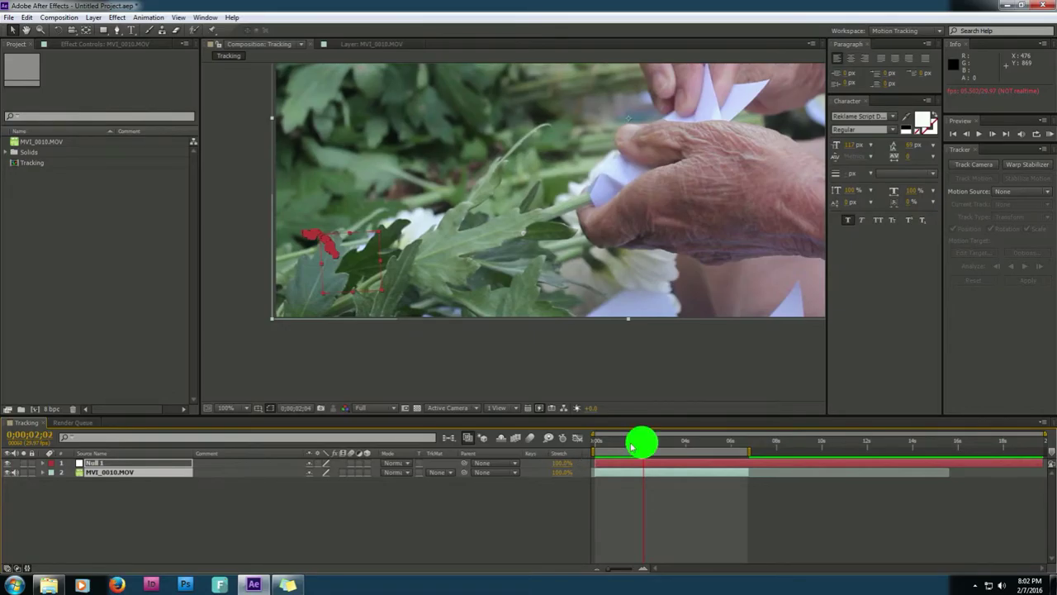
left_click(131, 30)
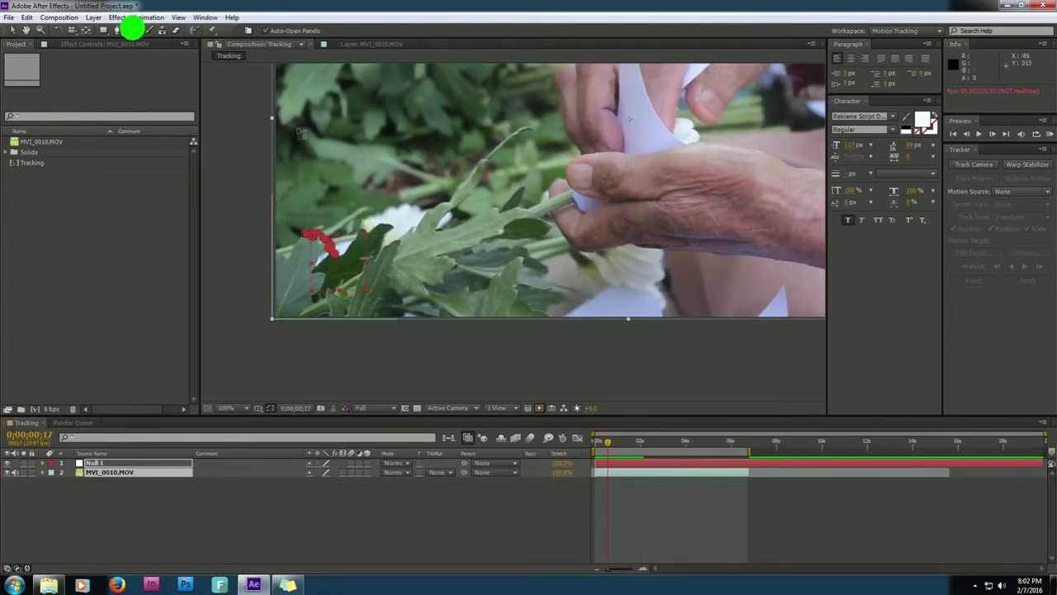
Create the text 'bungkus', move it left over the leaves, and preview it over the footage
left_click(422, 171)
type("b")
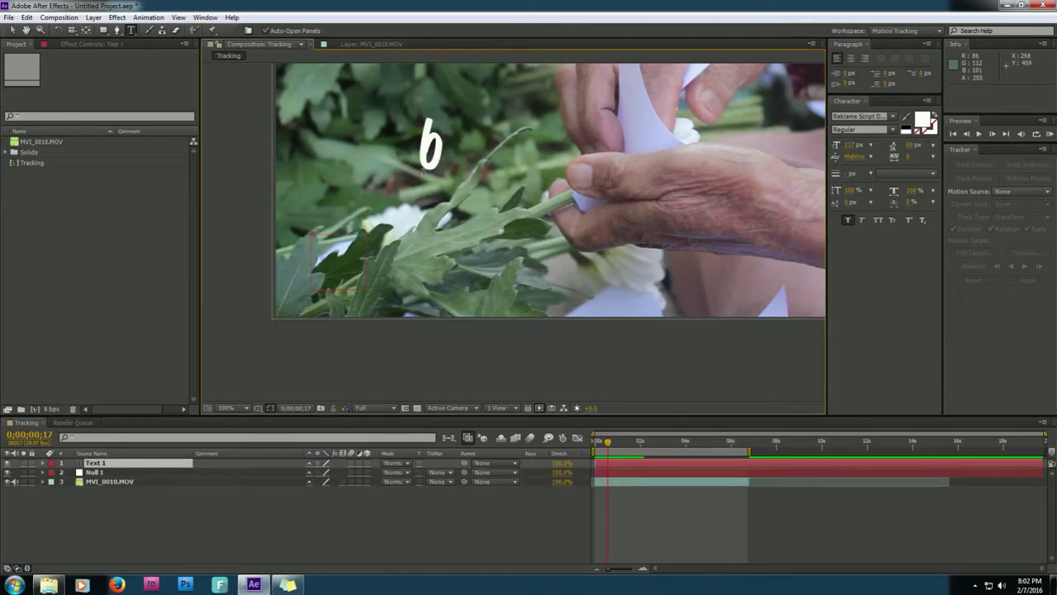
type("ungkus")
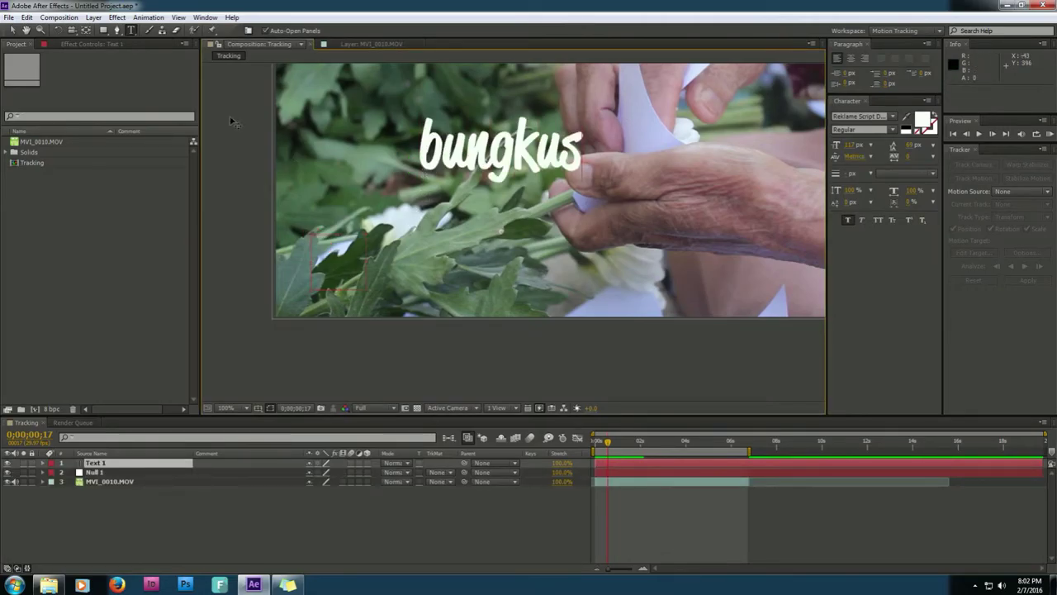
left_click(13, 31)
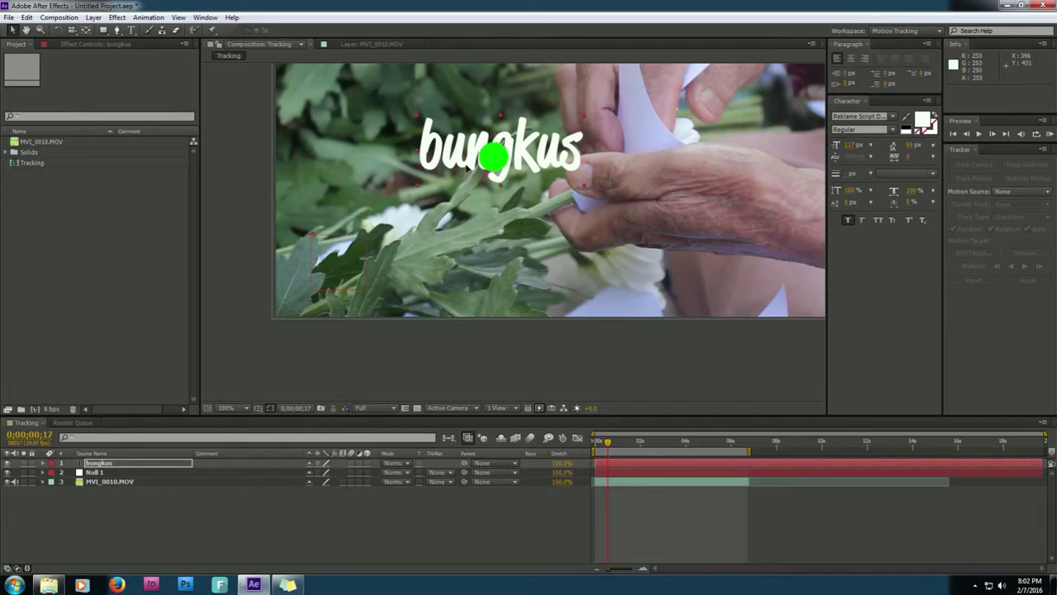
left_click_drag(494, 160, 405, 171)
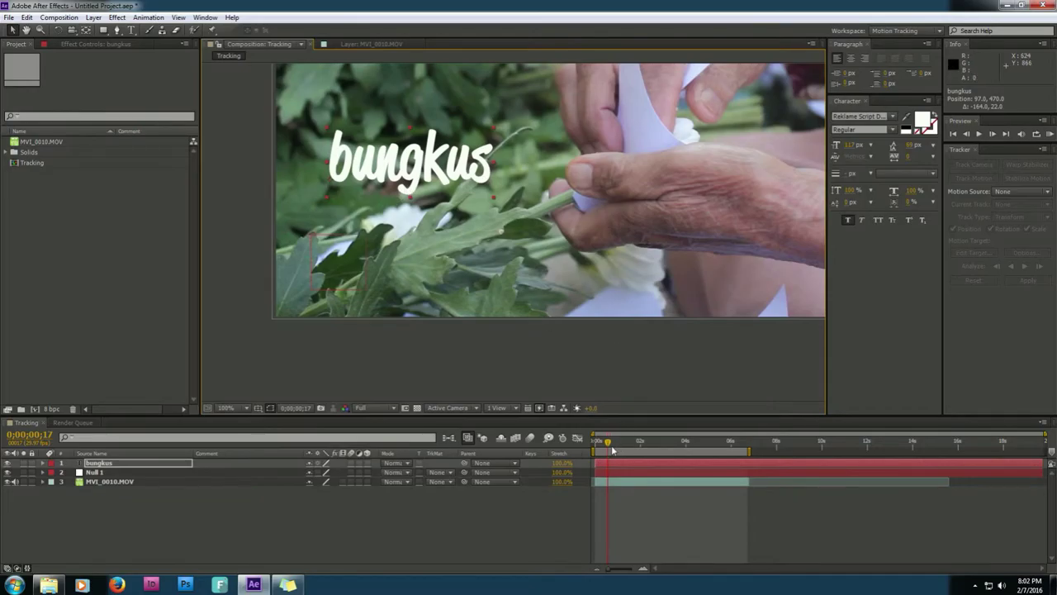
key("KP_0")
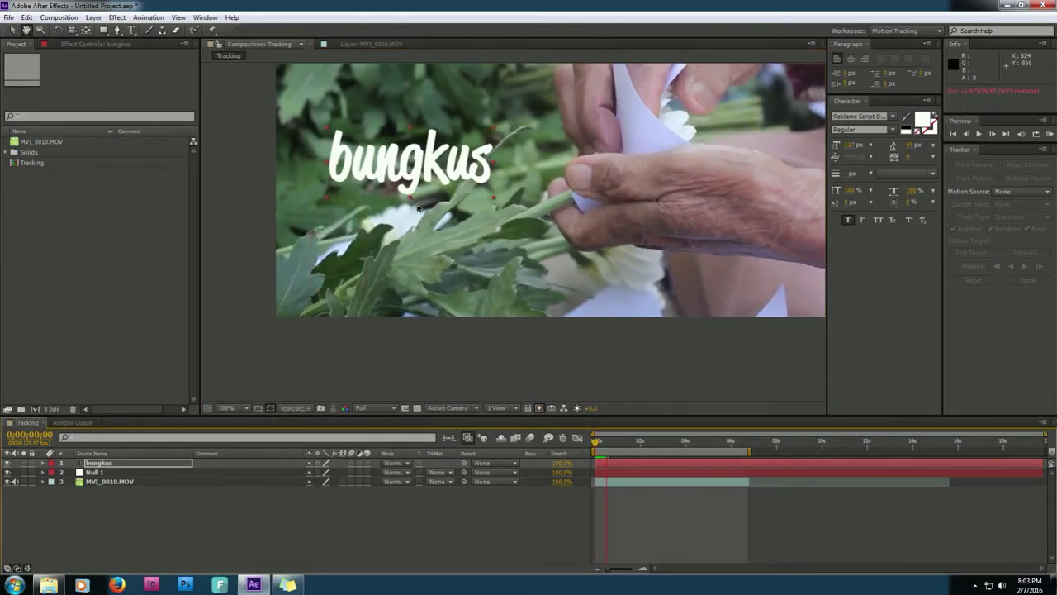
left_click_drag(614, 440, 605, 447)
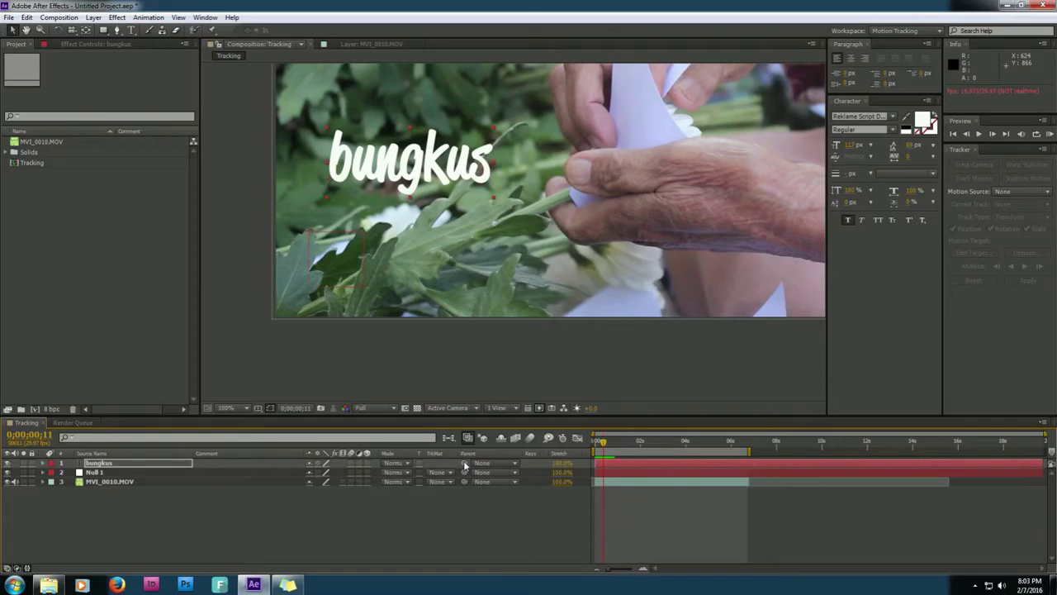
Pickwhip the bungkus layer's parent to Null 1, then play from the start to check the tracking
left_click_drag(339, 472, 94, 474)
left_click_drag(602, 446, 596, 446)
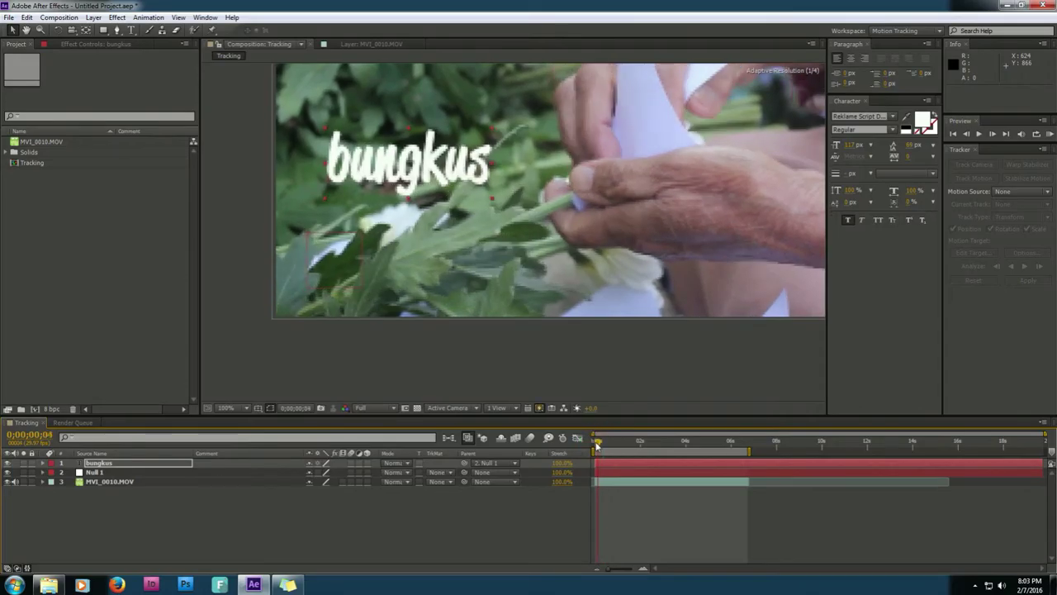
scroll(578, 299, "down", 2)
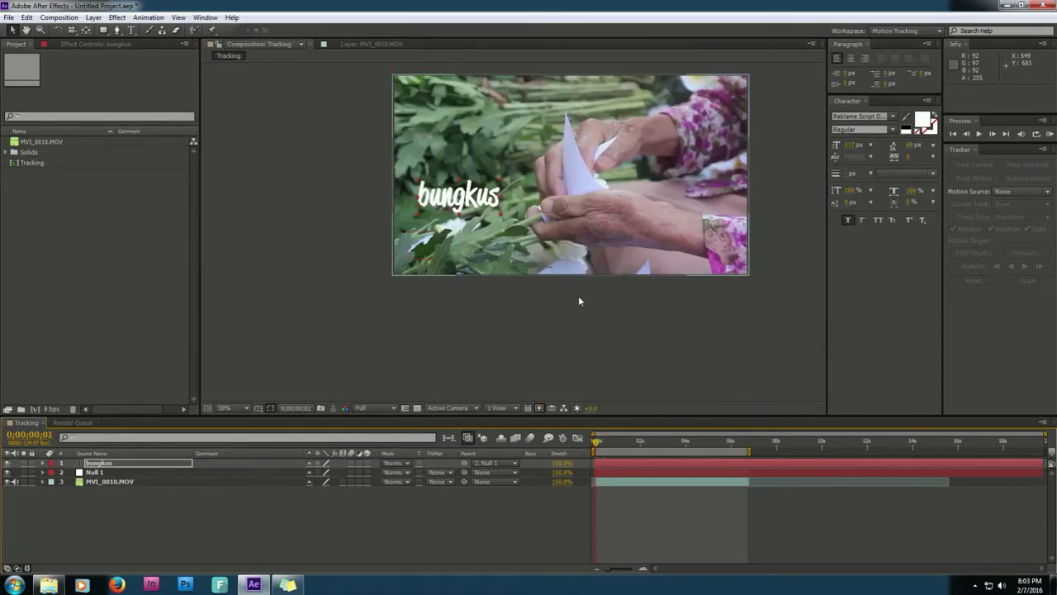
left_click(517, 330)
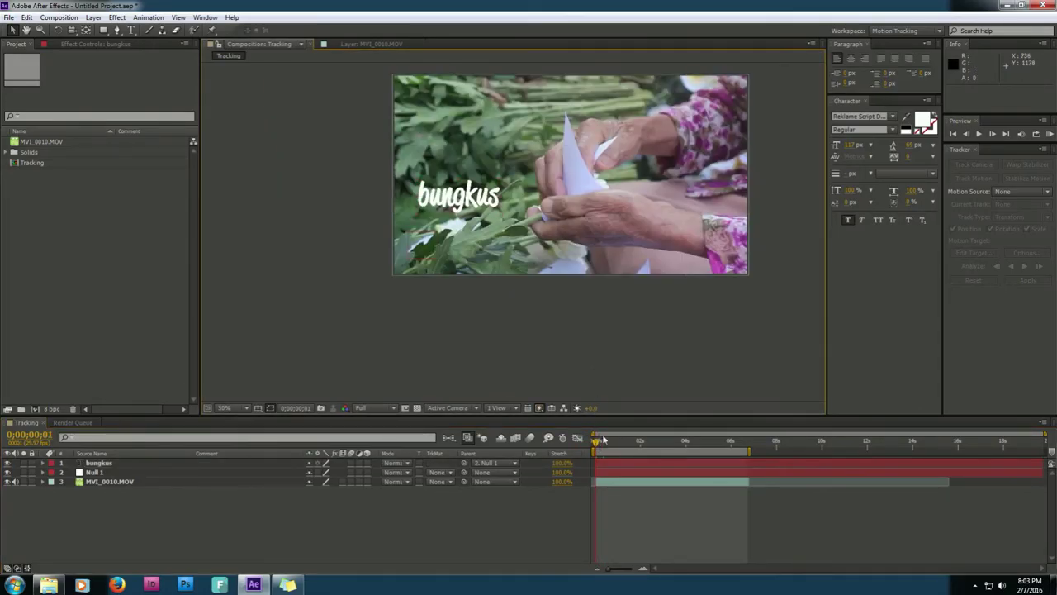
key("space")
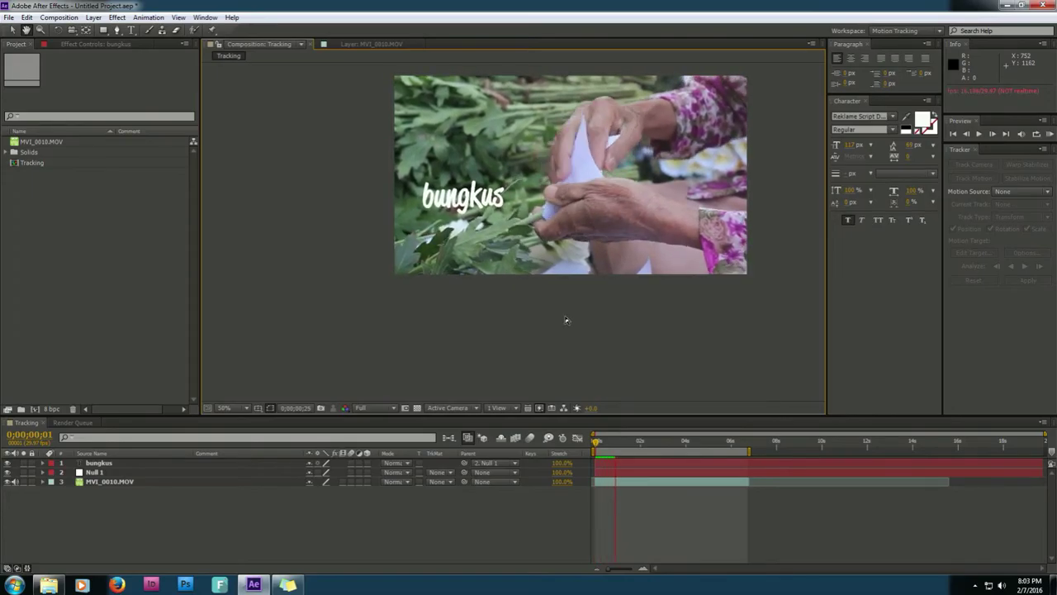